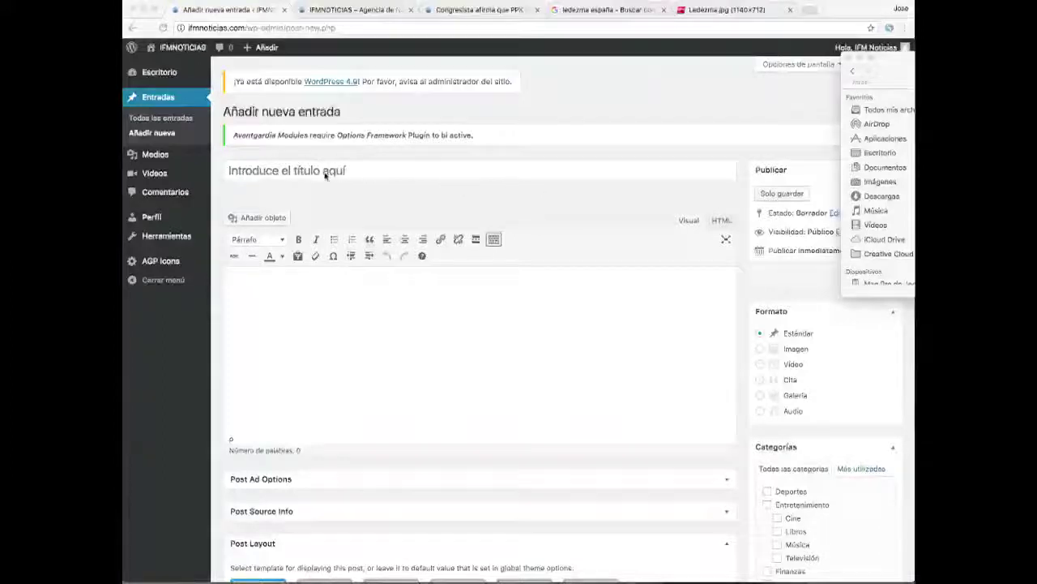
Step: Examine the new post's title field and the body's paragraph styles, keeping the Párrafo style
{"action": "left_click", "coordinate": [270, 170]}
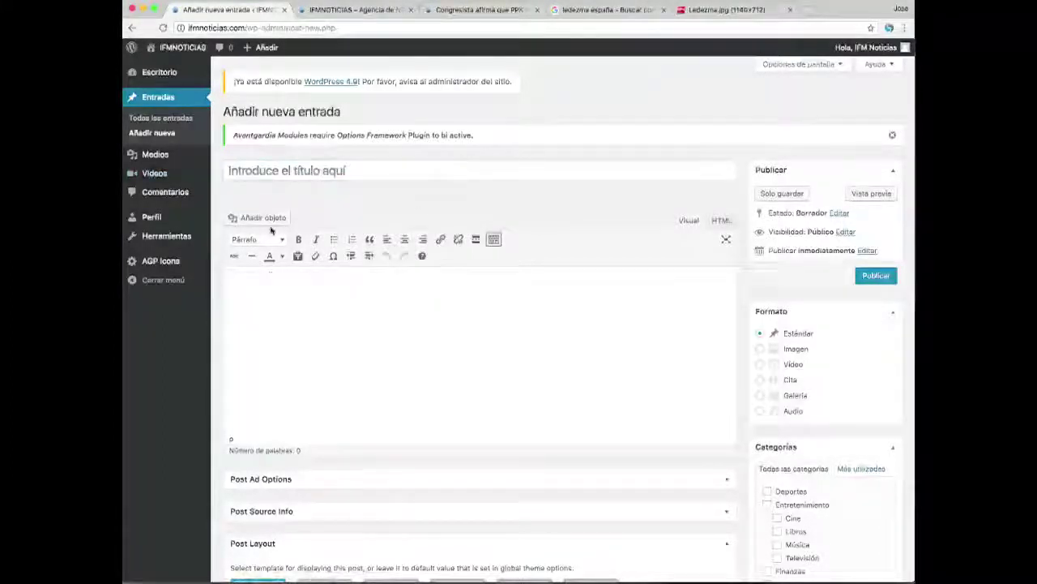
{"action": "left_click", "coordinate": [266, 218]}
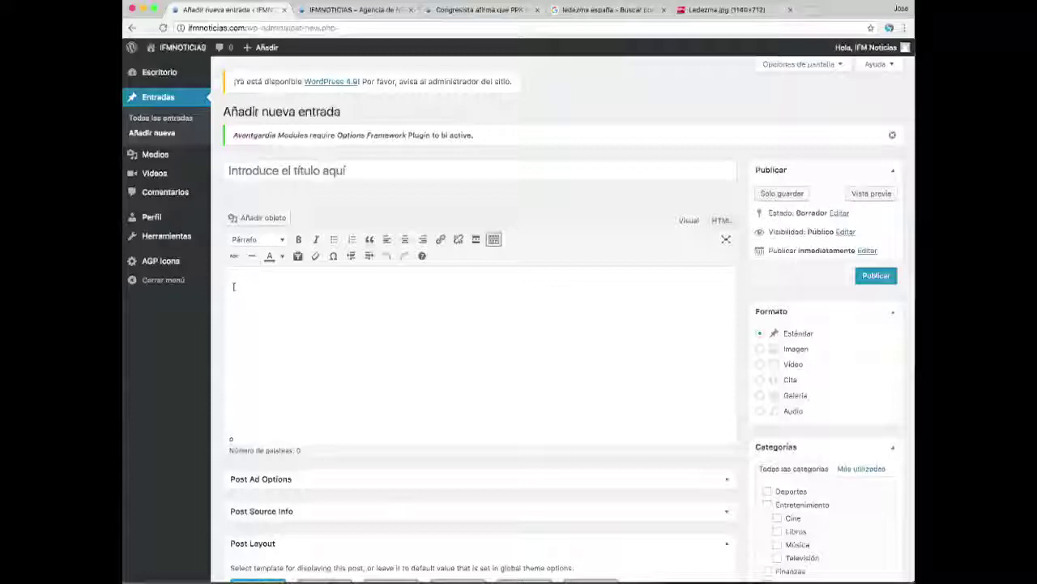
{"action": "left_click", "coordinate": [284, 242]}
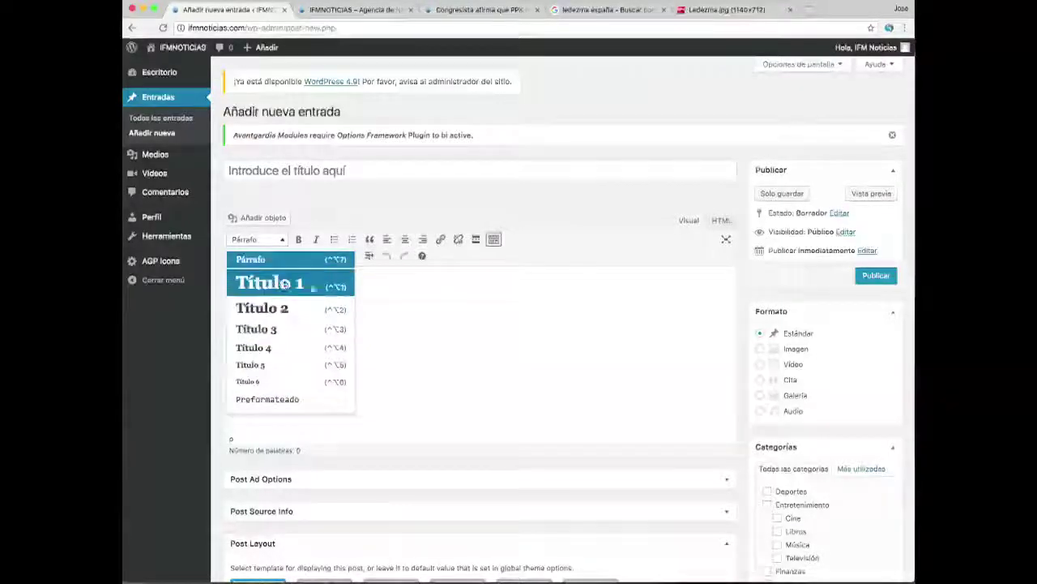
{"action": "left_click", "coordinate": [254, 262]}
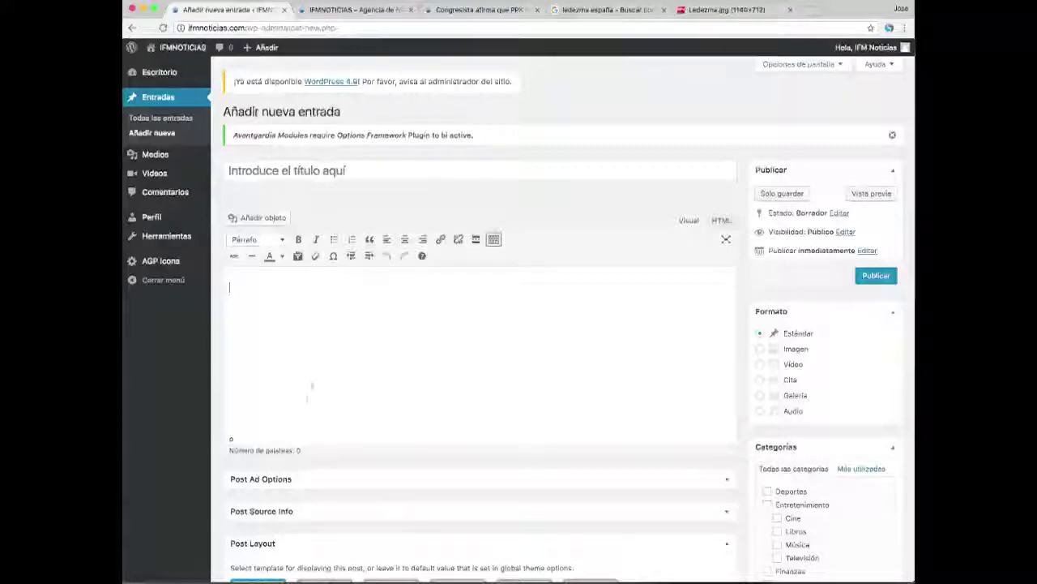
{"action": "scroll", "coordinate": [312, 385], "scroll_direction": "down", "scroll_amount": 1}
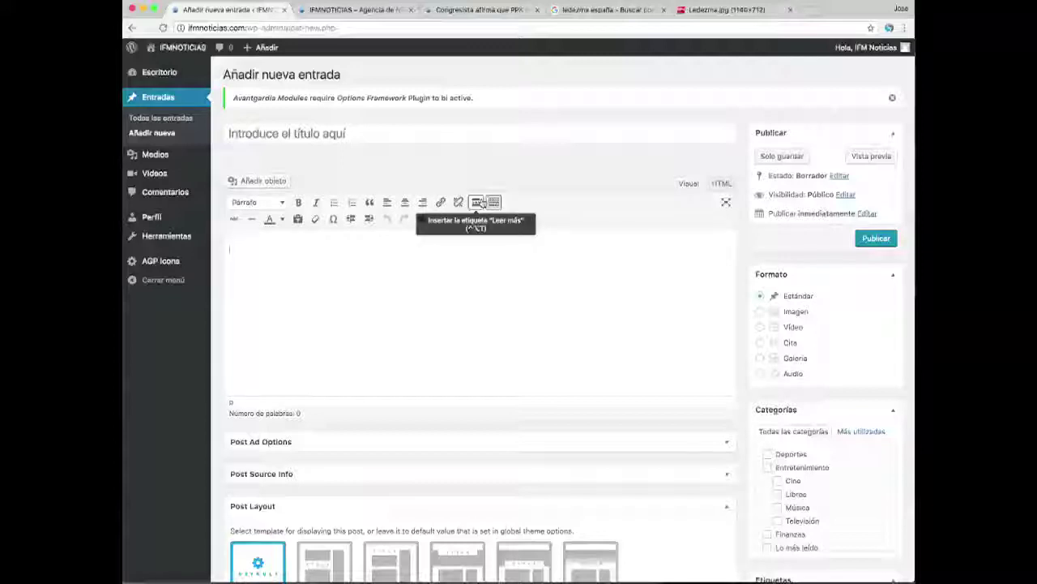
Step: Look at the lead story's excerpt under Noticias del día on the IFMNOTICIAS home page, and return to the new post
{"action": "left_click", "coordinate": [384, 13]}
{"action": "scroll", "coordinate": [519, 324], "scroll_direction": "down", "scroll_amount": 8}
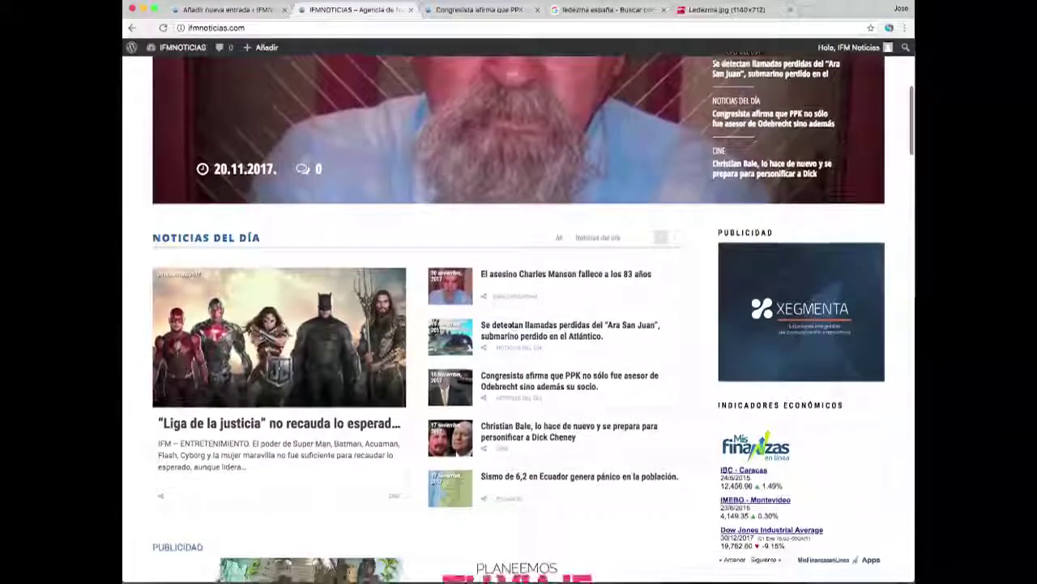
{"action": "scroll", "coordinate": [258, 432], "scroll_direction": "down", "scroll_amount": 1}
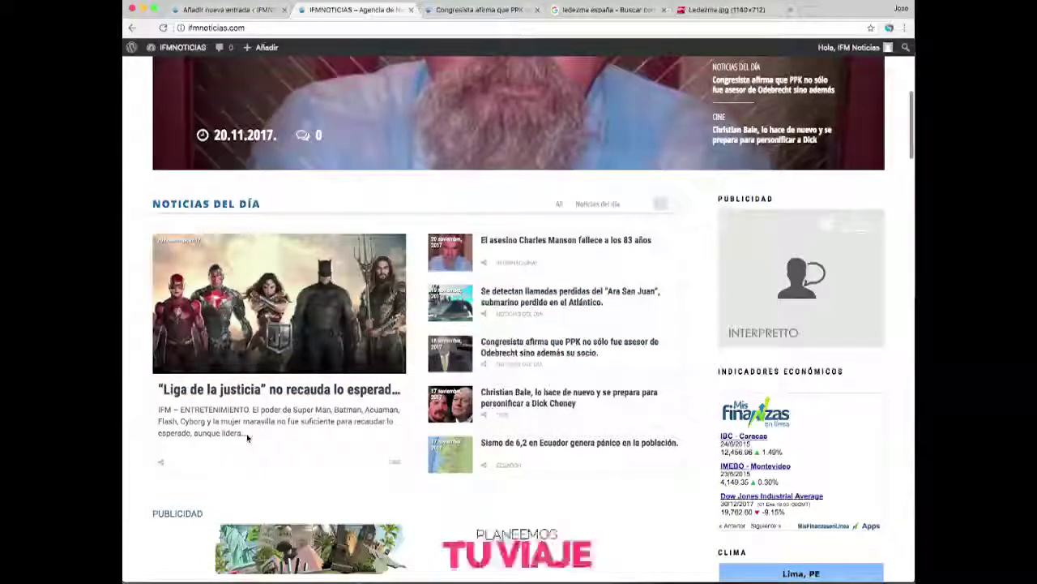
{"action": "left_click", "coordinate": [255, 14]}
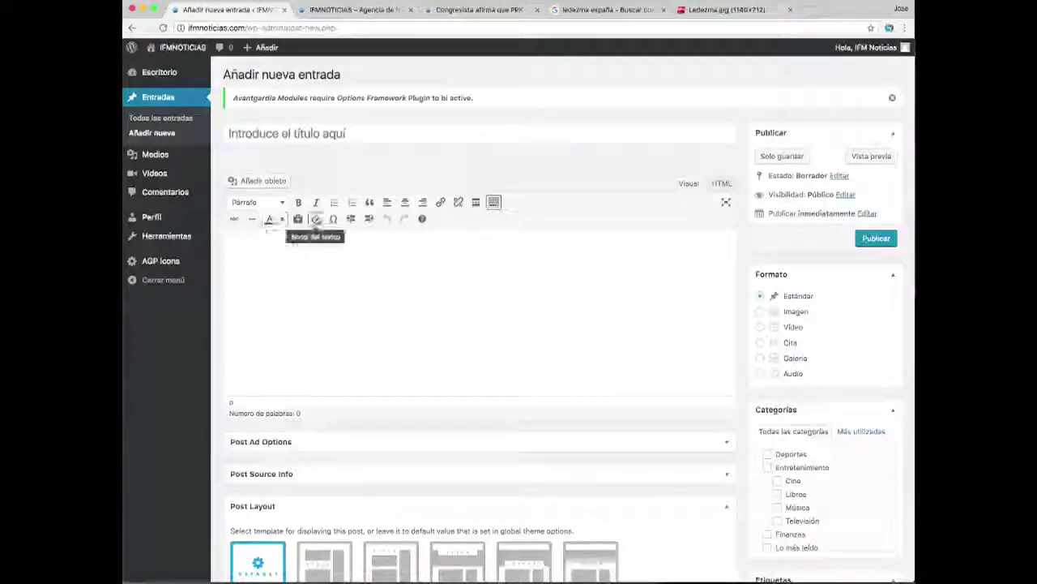
Step: Toggle the editor's second row of formatting tools off and on, leaving it shown
{"action": "left_click", "coordinate": [494, 203]}
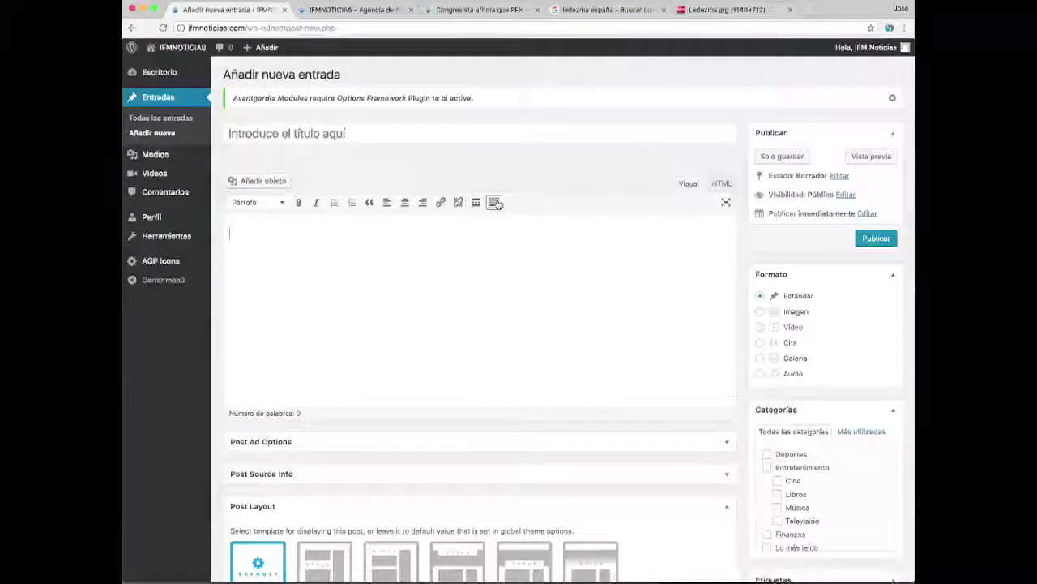
{"action": "left_click", "coordinate": [493, 202]}
{"action": "left_click", "coordinate": [494, 203]}
{"action": "left_click", "coordinate": [494, 203]}
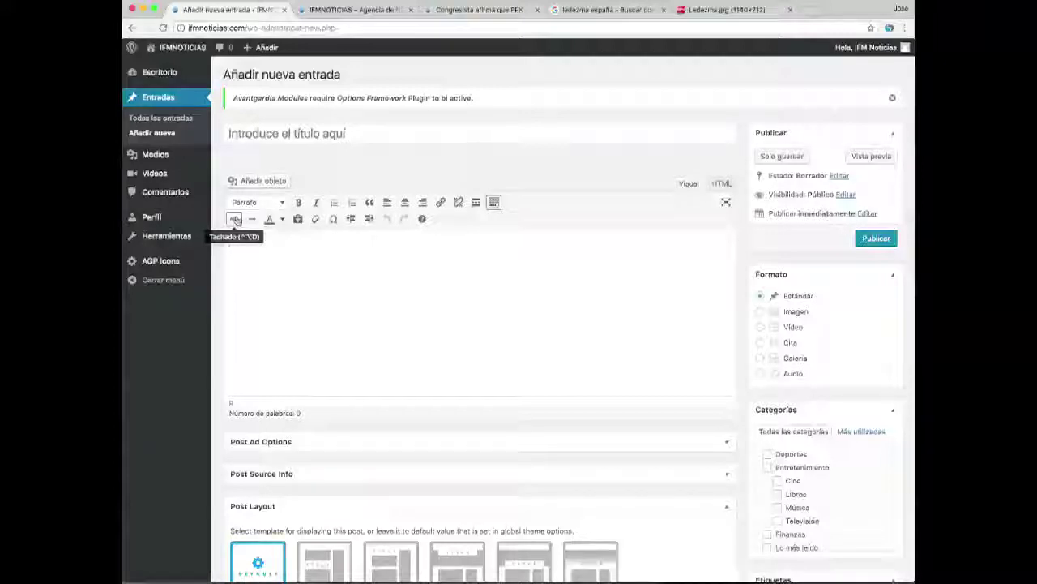
Step: Examine the editor's text colour palette, plain-text paste, format clearing and special character table without inserting anything
{"action": "left_click", "coordinate": [282, 219]}
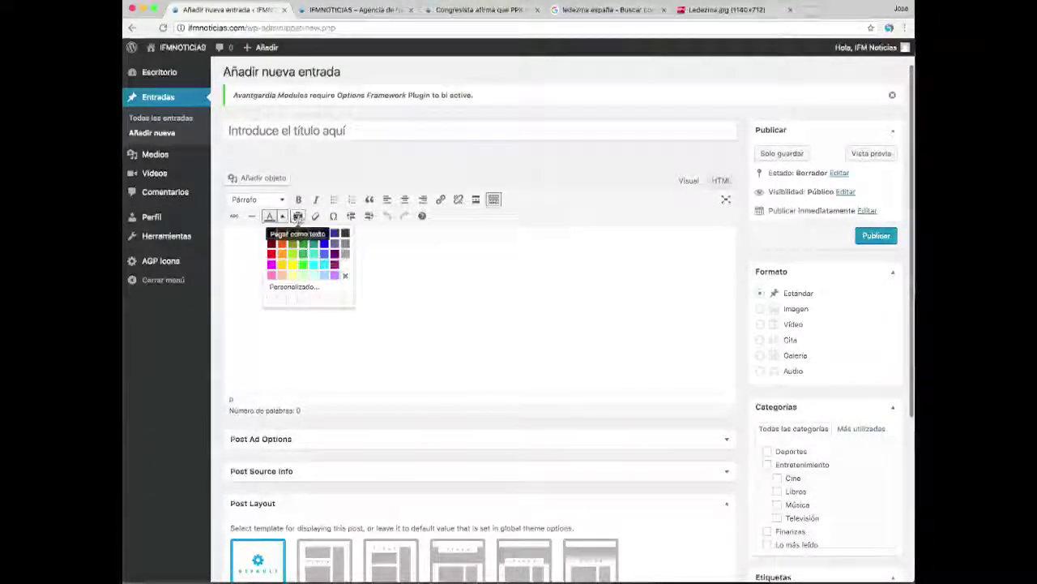
{"action": "left_click", "coordinate": [298, 217]}
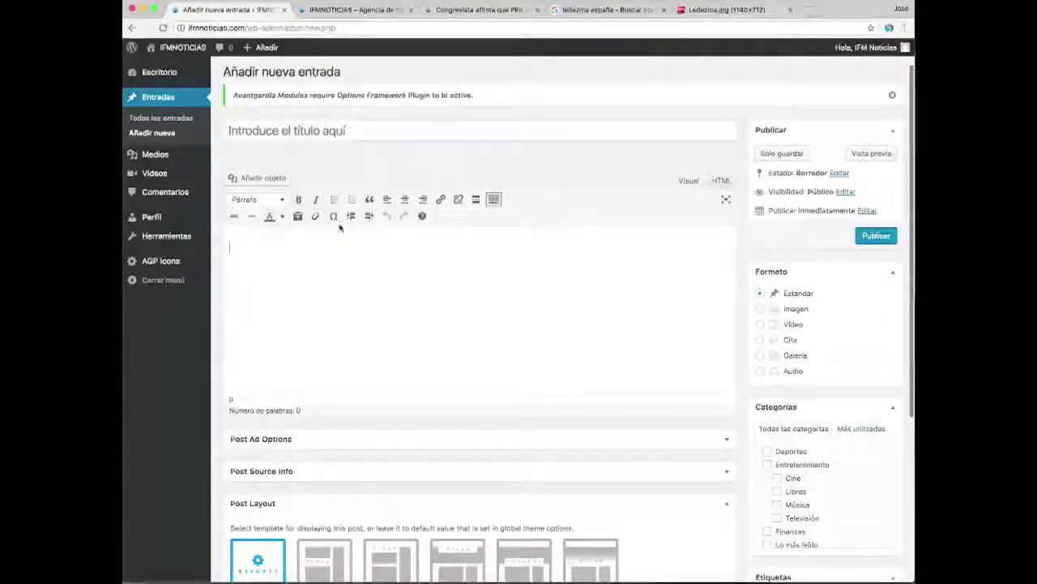
{"action": "left_click", "coordinate": [298, 217]}
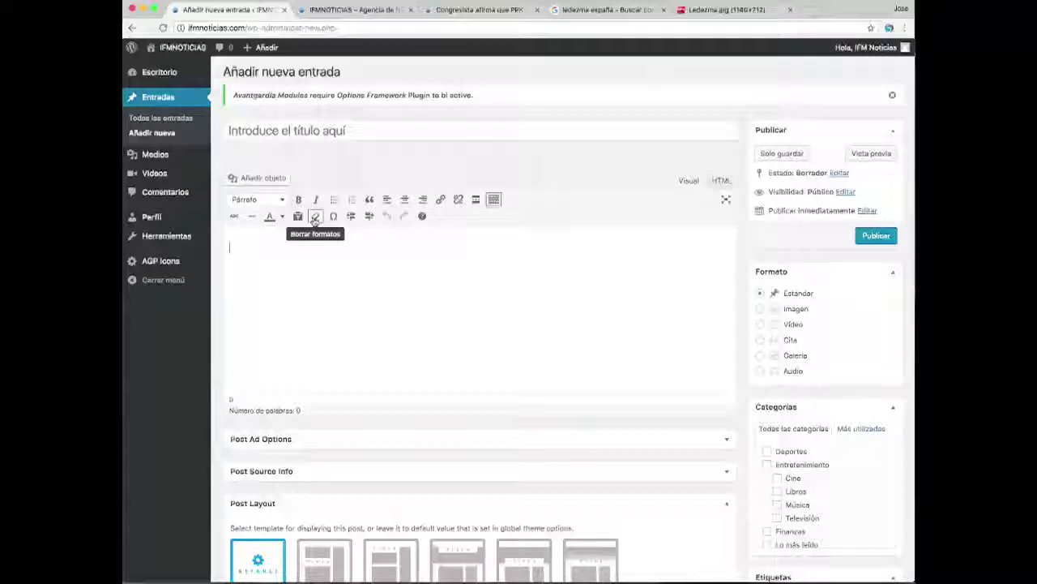
{"action": "left_click", "coordinate": [315, 220]}
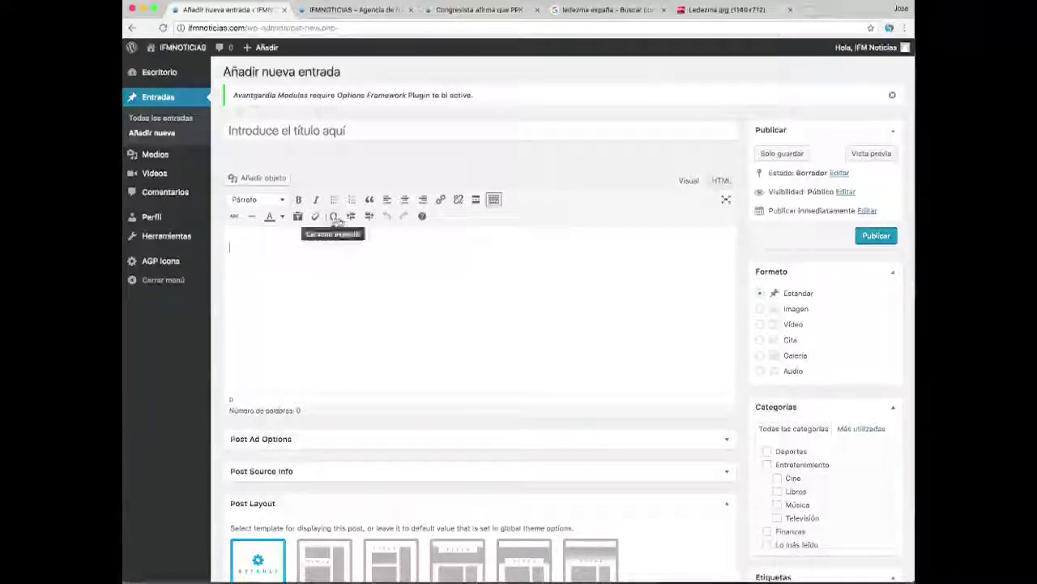
{"action": "left_click", "coordinate": [333, 216]}
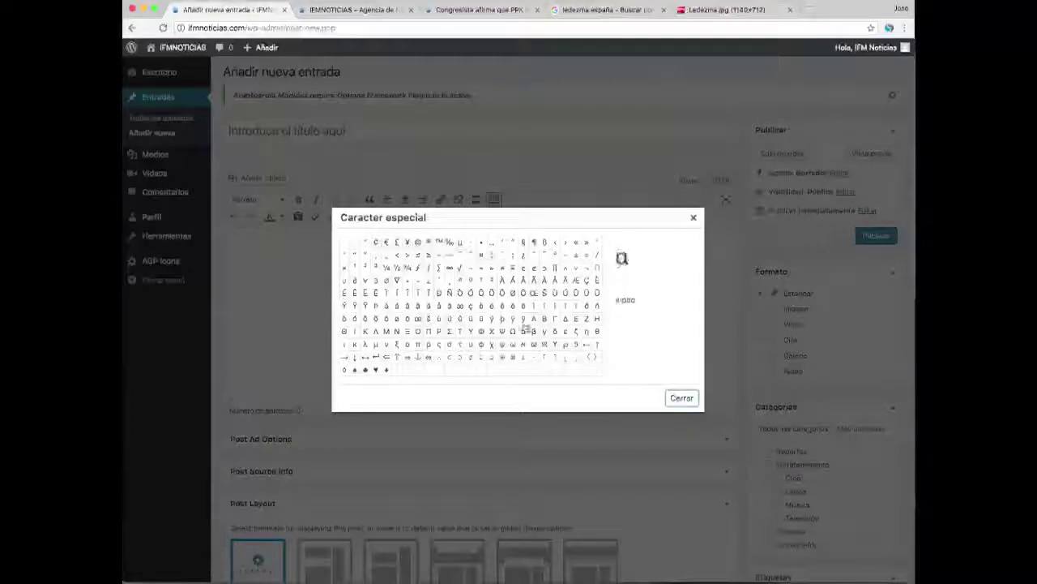
{"action": "left_click", "coordinate": [694, 220]}
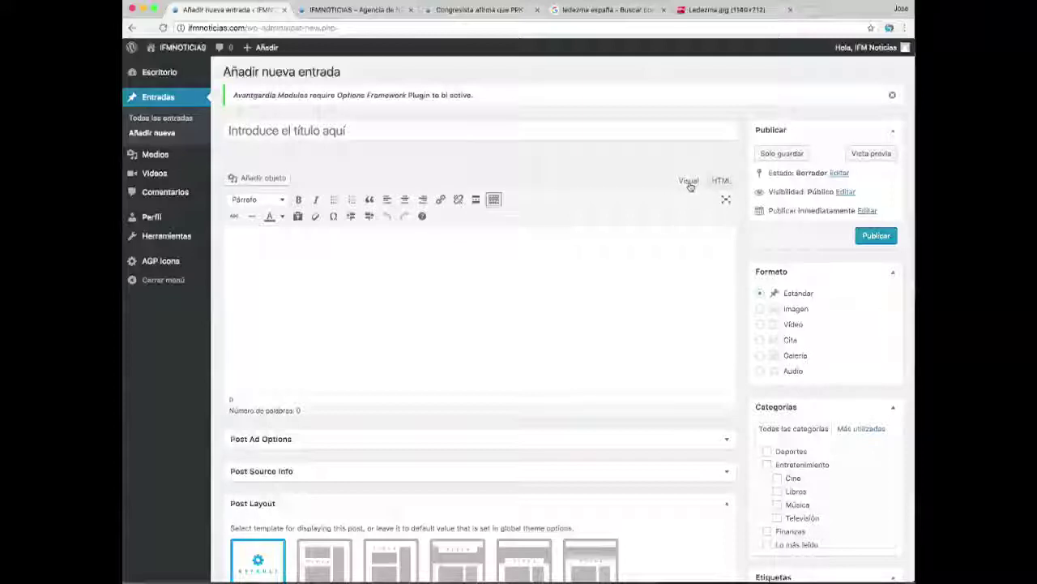
Step: Show the post body in the HTML editor and return to the visual editor
{"action": "left_click", "coordinate": [721, 180]}
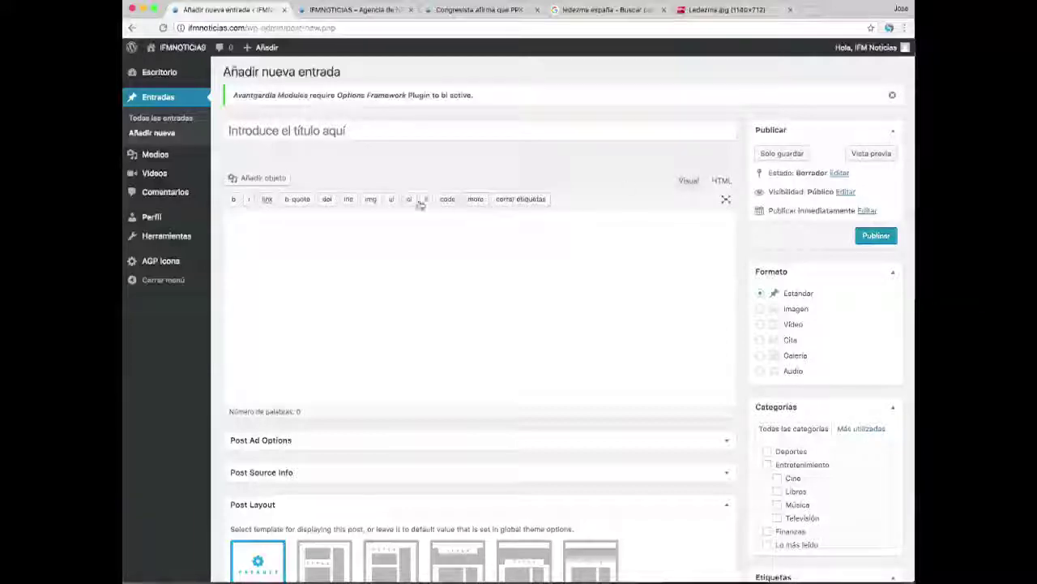
{"action": "left_click", "coordinate": [689, 179]}
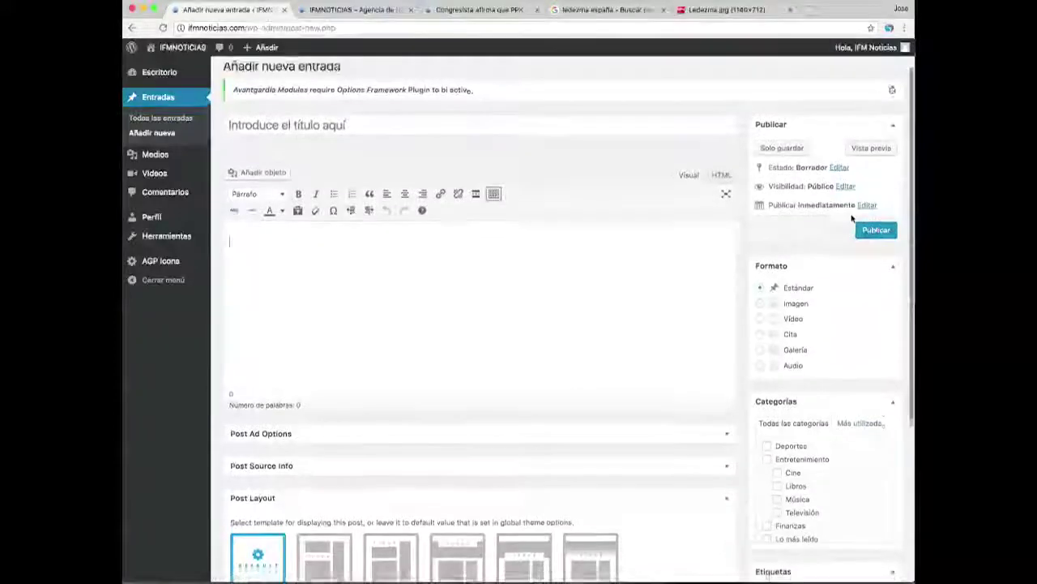
Step: Try the Vídeo and Imagen formats for the post
{"action": "scroll", "coordinate": [864, 217], "scroll_direction": "down", "scroll_amount": 1}
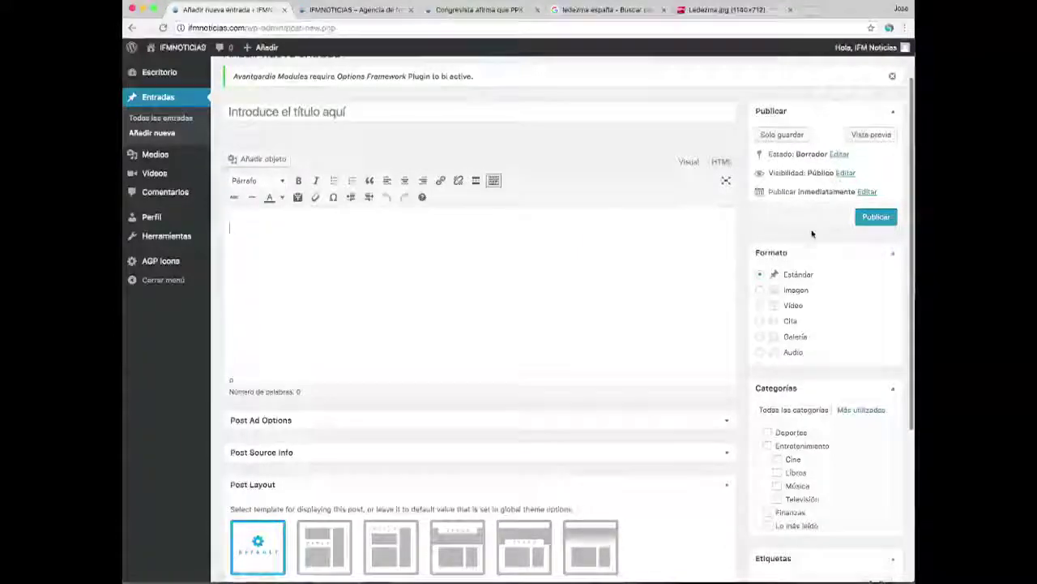
{"action": "scroll", "coordinate": [847, 190], "scroll_direction": "down", "scroll_amount": 5}
{"action": "scroll", "coordinate": [849, 197], "scroll_direction": "down", "scroll_amount": 2}
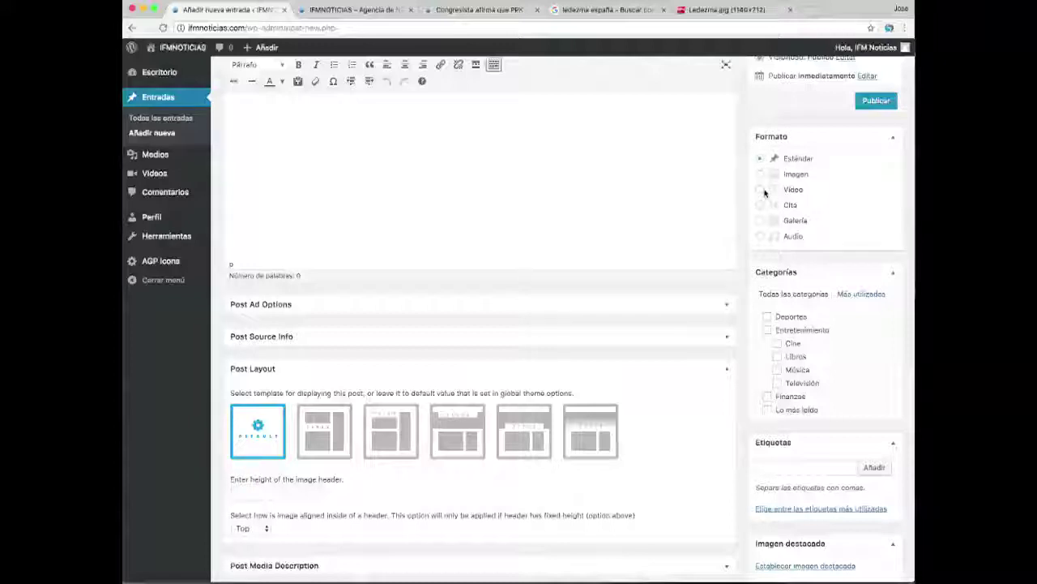
{"action": "left_click", "coordinate": [762, 191]}
{"action": "left_click", "coordinate": [760, 174]}
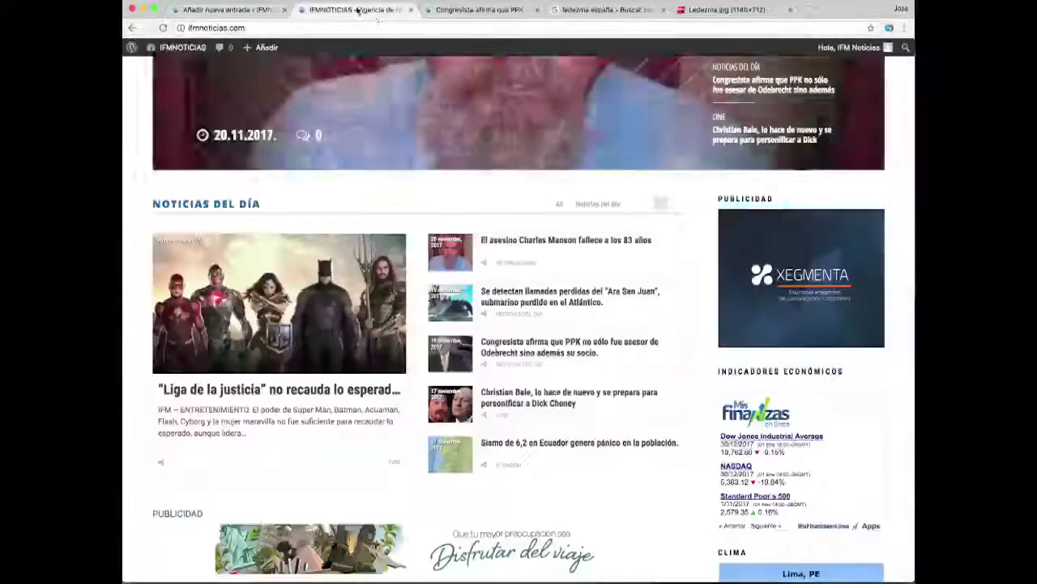
Step: Examine how video and standard stories are displayed in the home page's Mundo section, and return to the new post
{"action": "left_click", "coordinate": [356, 9]}
{"action": "scroll", "coordinate": [241, 283], "scroll_direction": "down", "scroll_amount": 7}
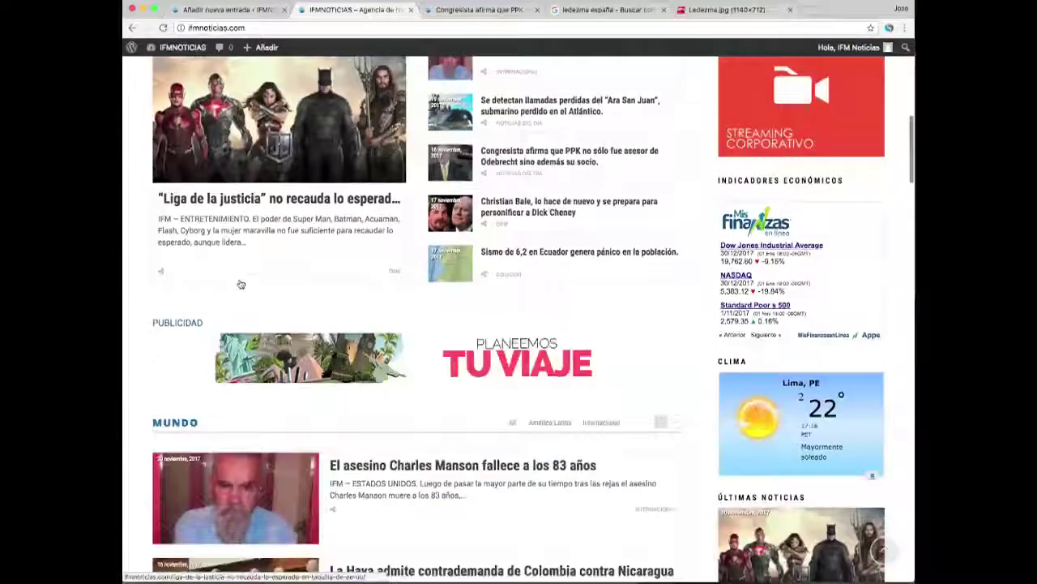
{"action": "scroll", "coordinate": [241, 284], "scroll_direction": "down", "scroll_amount": 2}
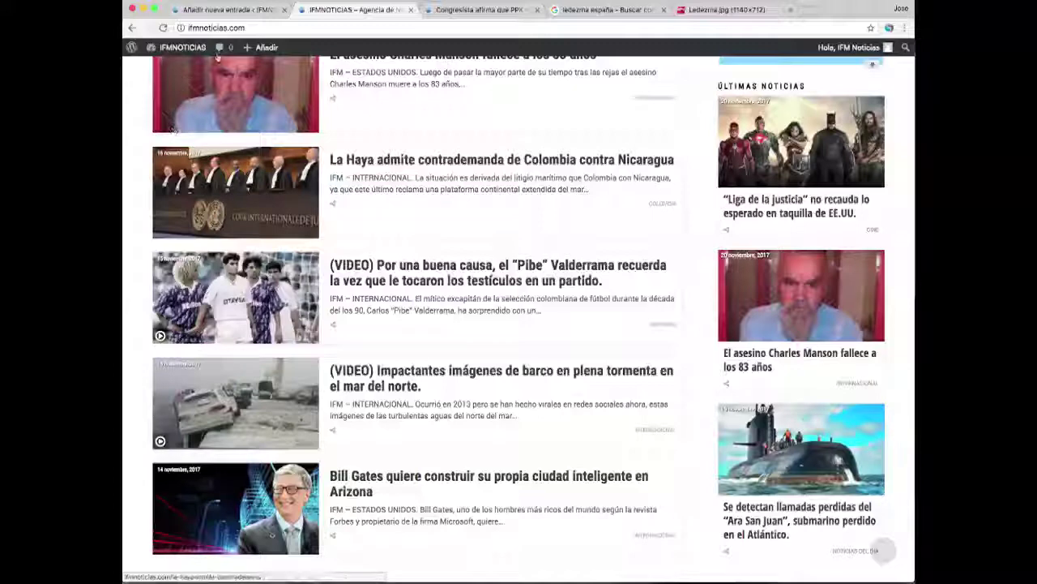
{"action": "left_click", "coordinate": [247, 12]}
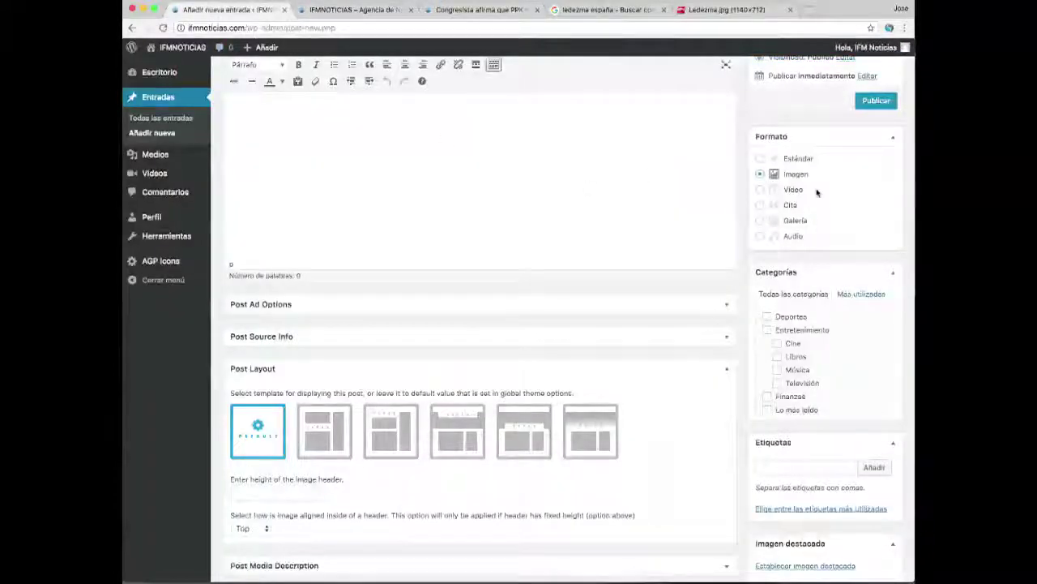
Step: Set the post format to Estándar
{"action": "left_click", "coordinate": [759, 158]}
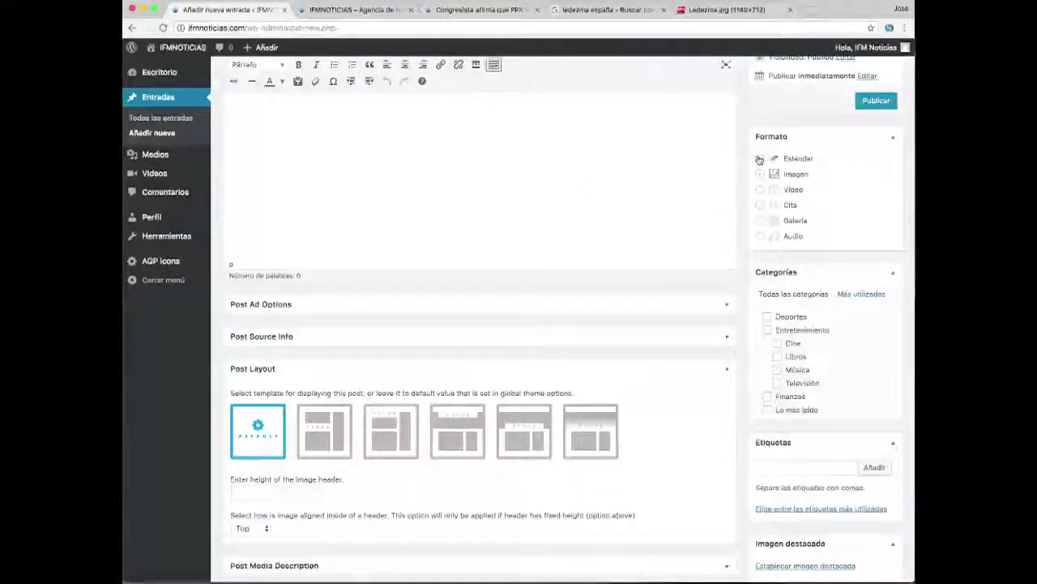
Step: Examine the full list of post categories and subcategories, ending at the Mundo category and its Latin American countries
{"action": "scroll", "coordinate": [808, 232], "scroll_direction": "down", "scroll_amount": 3}
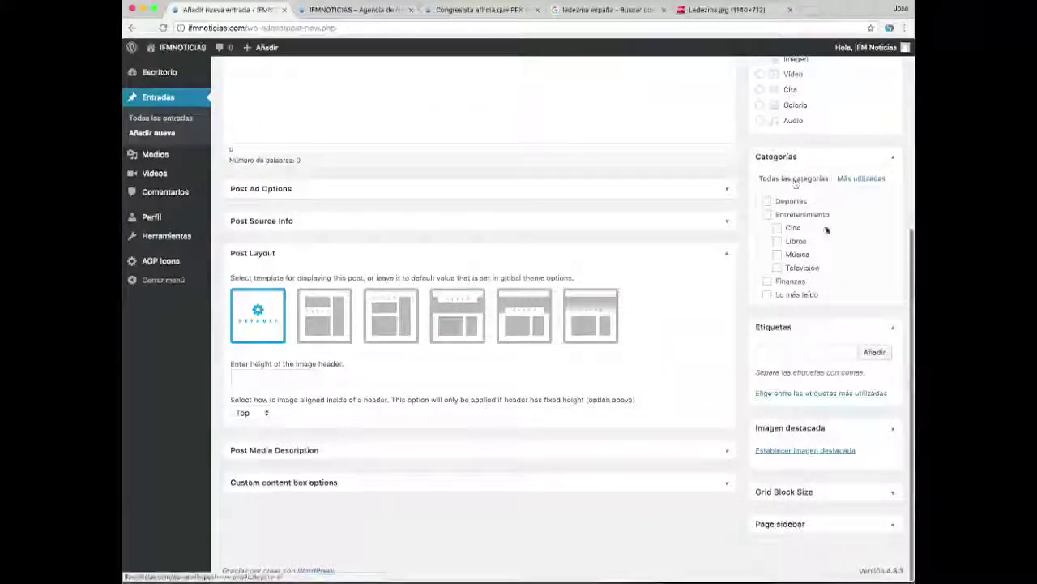
{"action": "scroll", "coordinate": [475, 208], "scroll_direction": "up", "scroll_amount": 1}
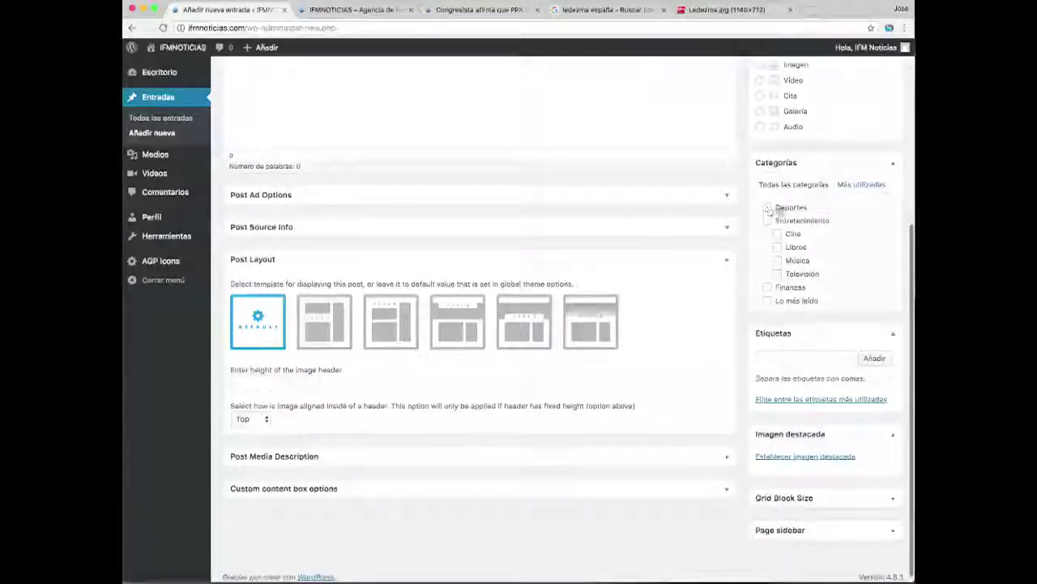
{"action": "scroll", "coordinate": [800, 273], "scroll_direction": "down", "scroll_amount": 2}
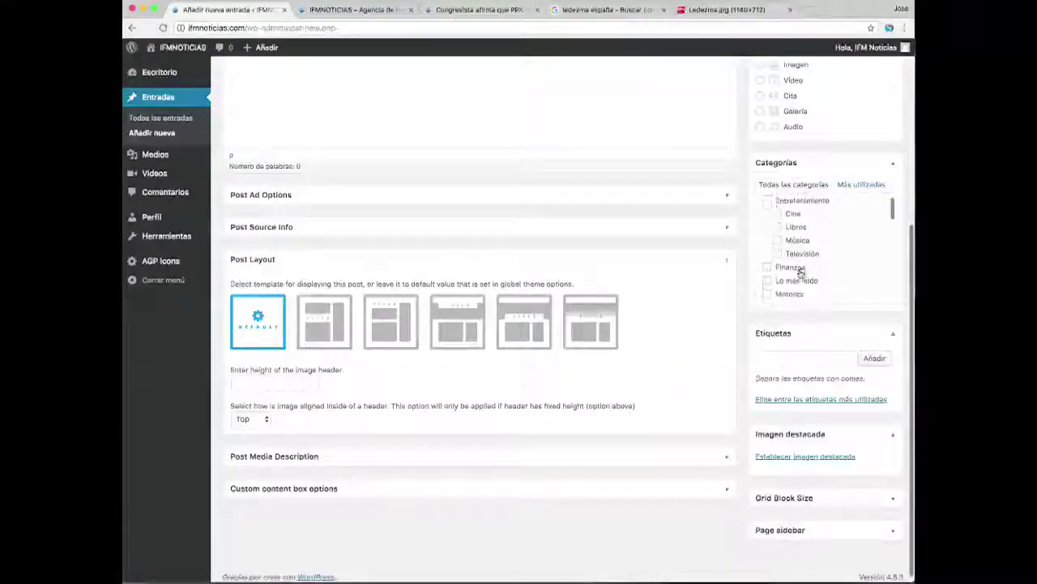
{"action": "scroll", "coordinate": [799, 266], "scroll_direction": "down", "scroll_amount": 1}
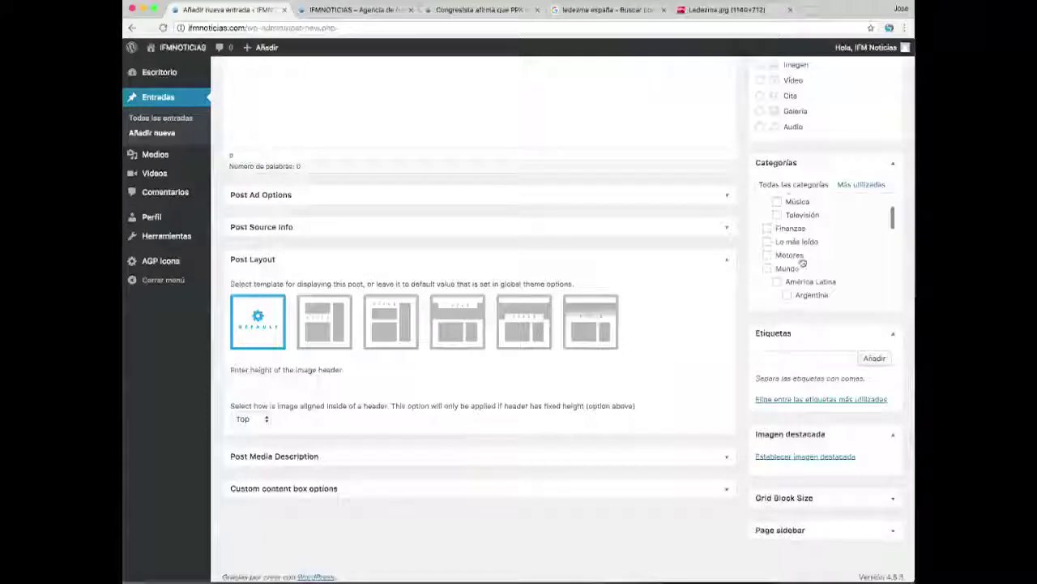
{"action": "scroll", "coordinate": [805, 259], "scroll_direction": "down", "scroll_amount": 8}
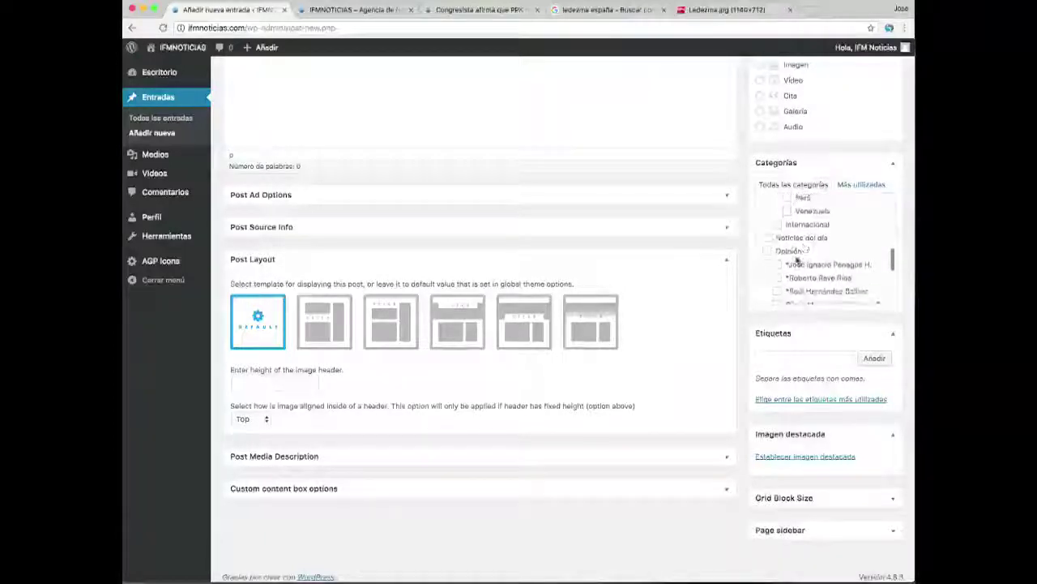
{"action": "scroll", "coordinate": [785, 248], "scroll_direction": "down", "scroll_amount": 2}
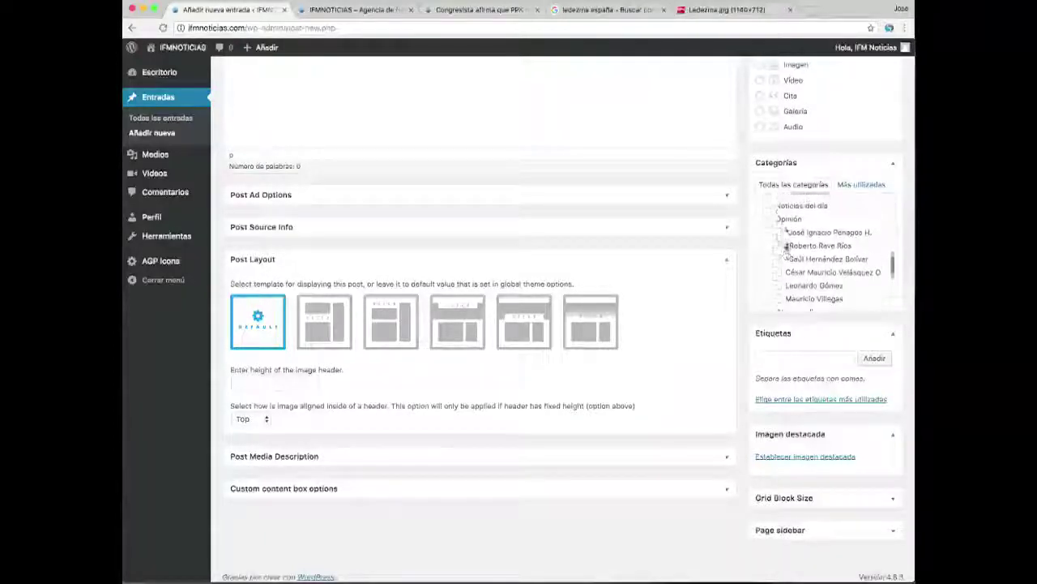
{"action": "scroll", "coordinate": [803, 225], "scroll_direction": "down", "scroll_amount": 5}
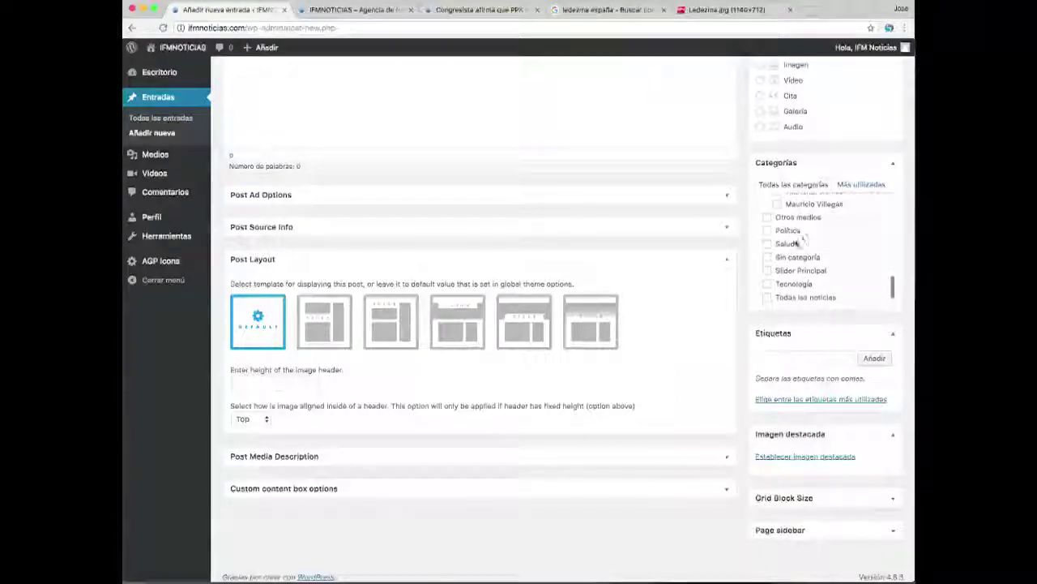
{"action": "scroll", "coordinate": [820, 240], "scroll_direction": "up", "scroll_amount": 8}
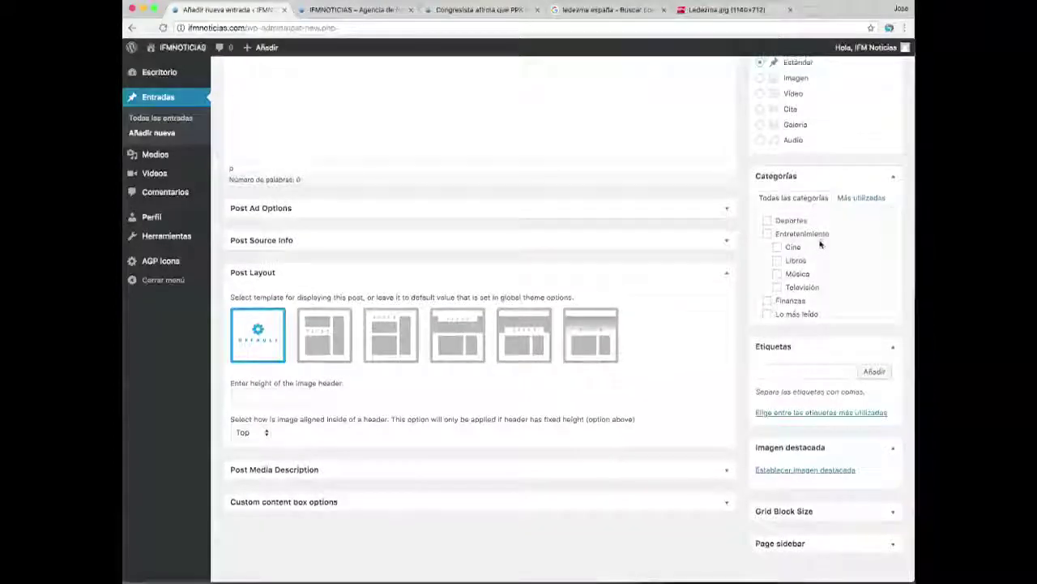
{"action": "scroll", "coordinate": [819, 243], "scroll_direction": "down", "scroll_amount": 3}
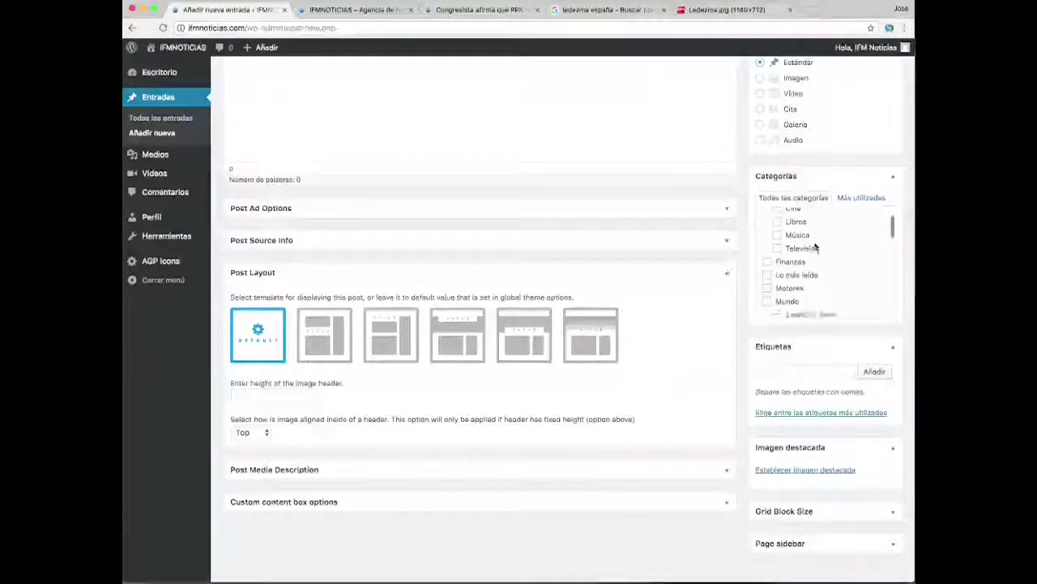
{"action": "scroll", "coordinate": [815, 246], "scroll_direction": "down", "scroll_amount": 1}
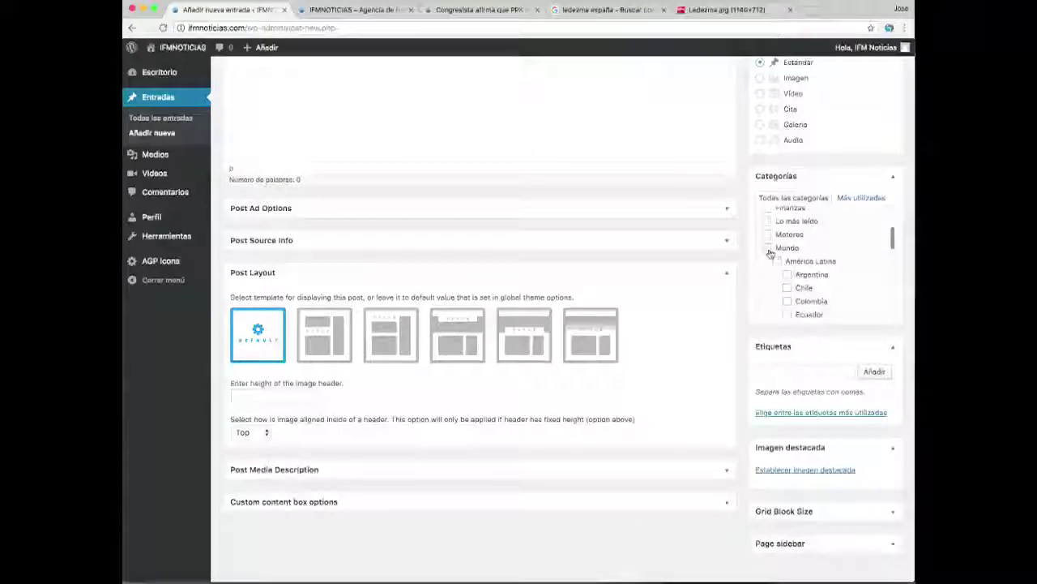
Step: Review the remaining post categories after América Latina and assign the post to the ÚLTIMAS NOTICIAS category
{"action": "scroll", "coordinate": [827, 273], "scroll_direction": "down", "scroll_amount": 2}
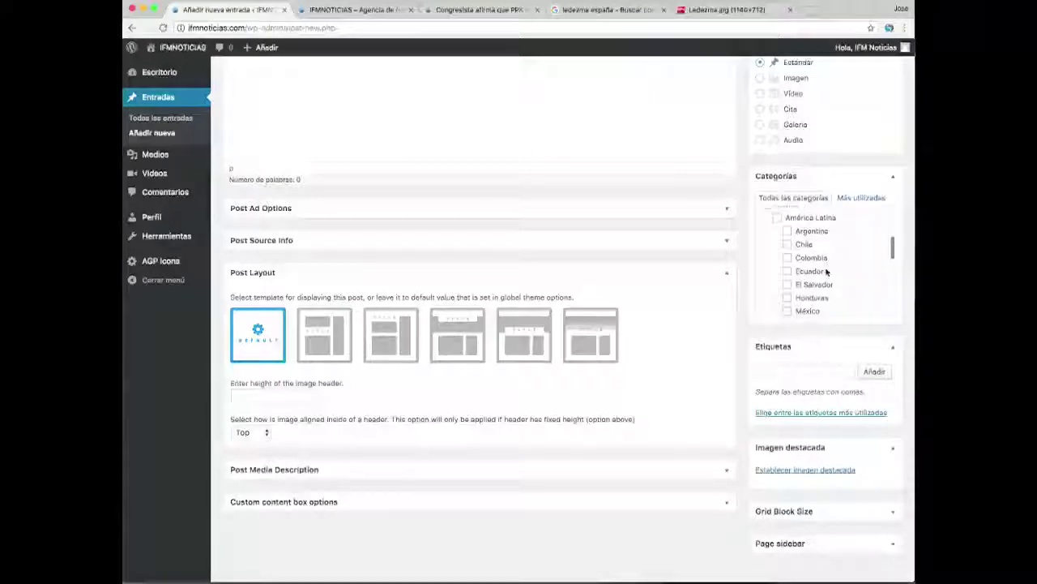
{"action": "scroll", "coordinate": [827, 273], "scroll_direction": "down", "scroll_amount": 4}
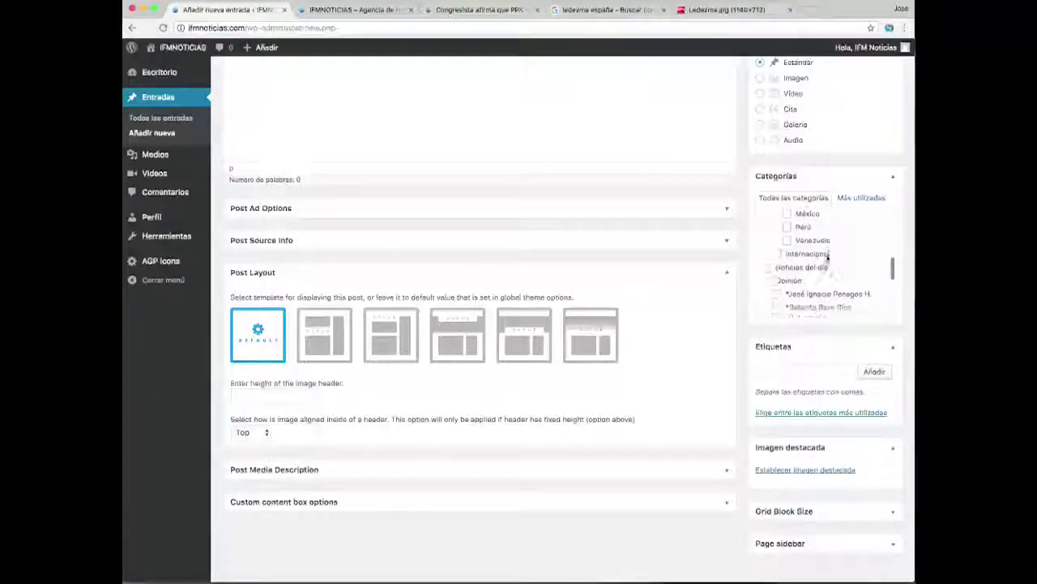
{"action": "scroll", "coordinate": [826, 258], "scroll_direction": "down", "scroll_amount": 4}
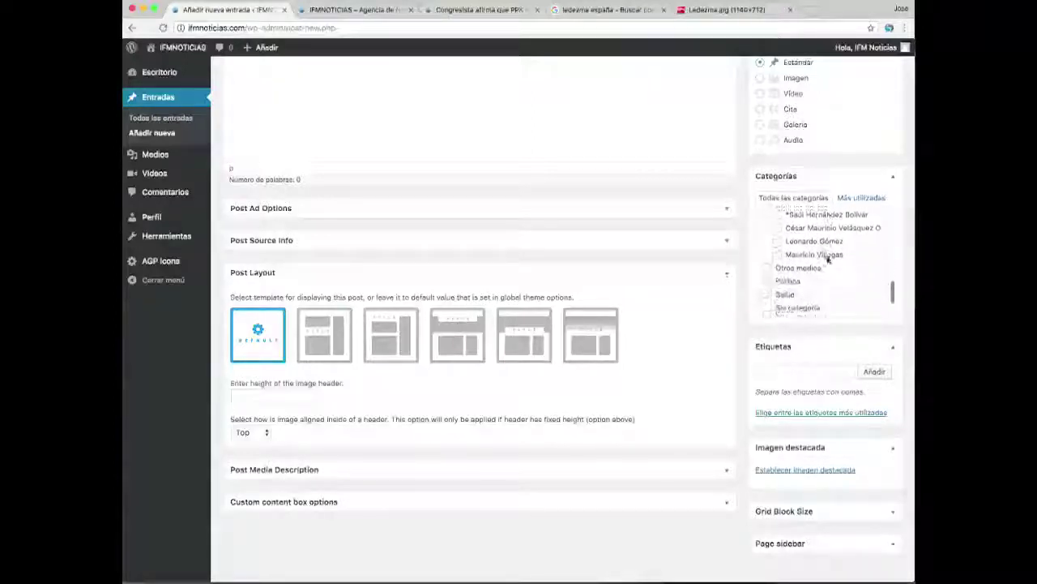
{"action": "scroll", "coordinate": [827, 259], "scroll_direction": "up", "scroll_amount": 5}
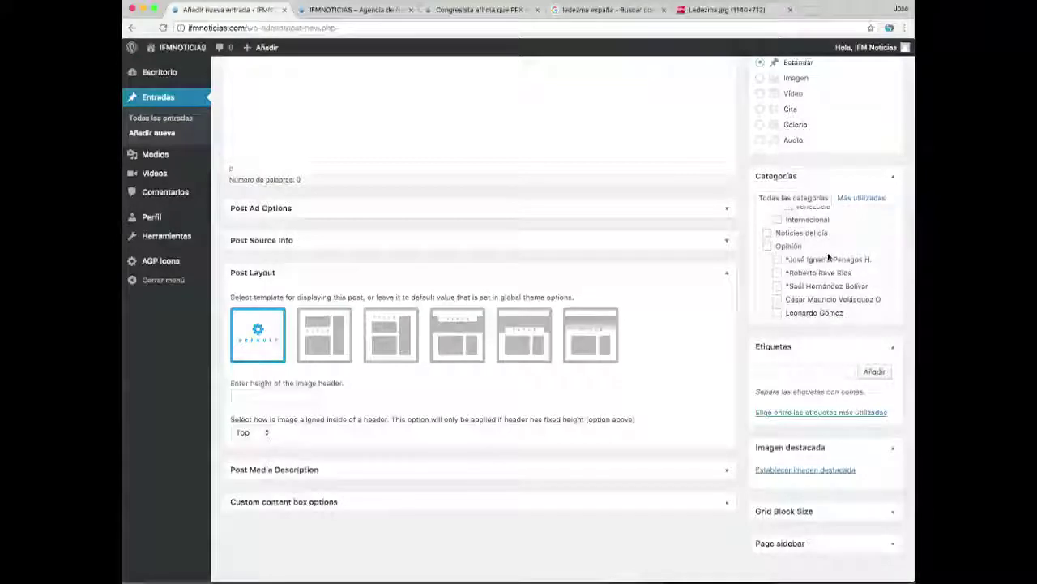
{"action": "scroll", "coordinate": [828, 257], "scroll_direction": "down", "scroll_amount": 2}
{"action": "scroll", "coordinate": [829, 257], "scroll_direction": "down", "scroll_amount": 3}
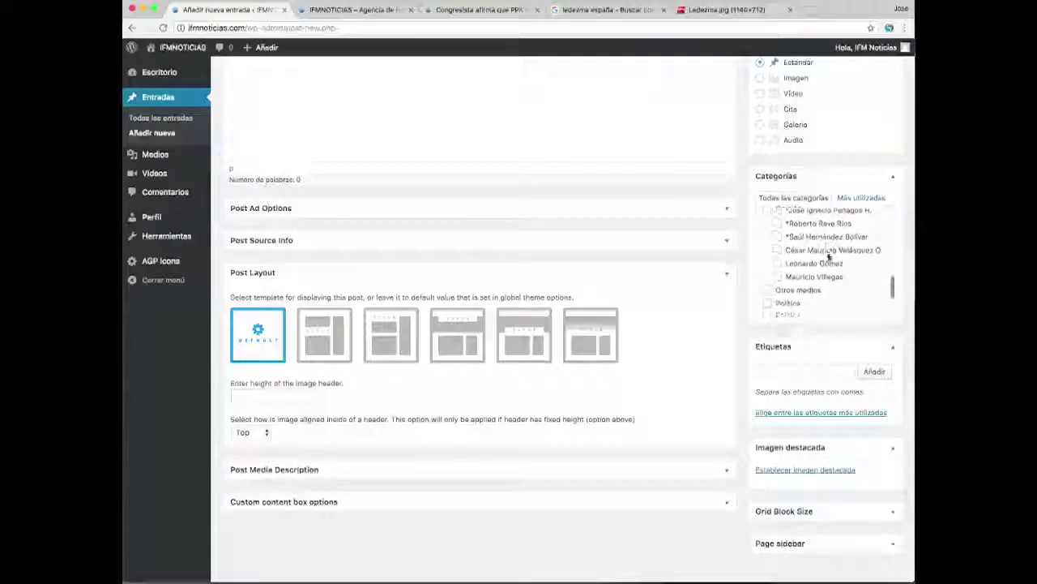
{"action": "scroll", "coordinate": [828, 257], "scroll_direction": "down", "scroll_amount": 2}
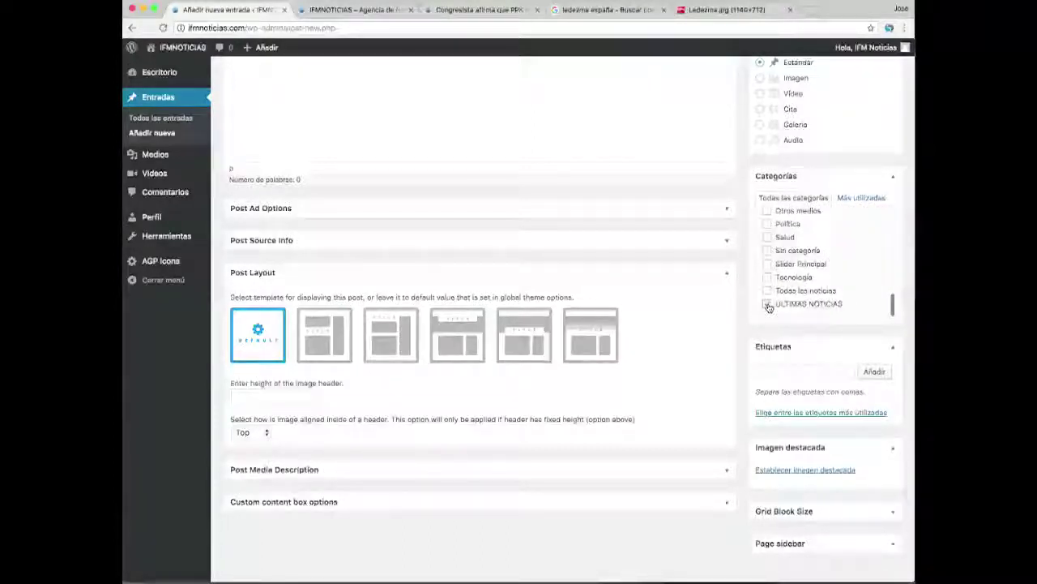
Step: Examine the home page's category menu and Últimas Noticias ticker, and return to the new post
{"action": "left_click", "coordinate": [356, 10]}
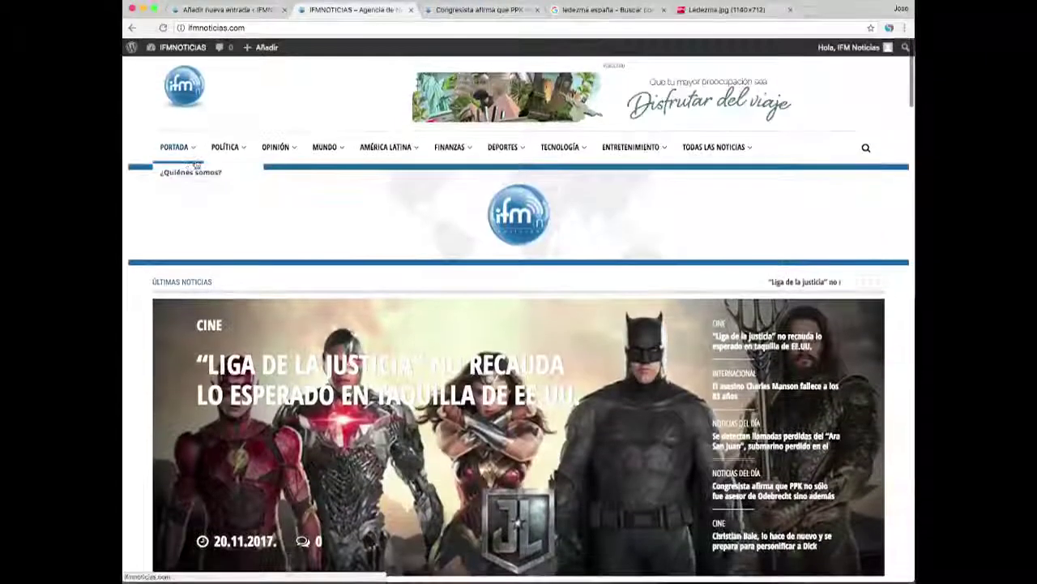
{"action": "mouse_move", "coordinate": [385, 148]}
{"action": "mouse_move", "coordinate": [324, 147]}
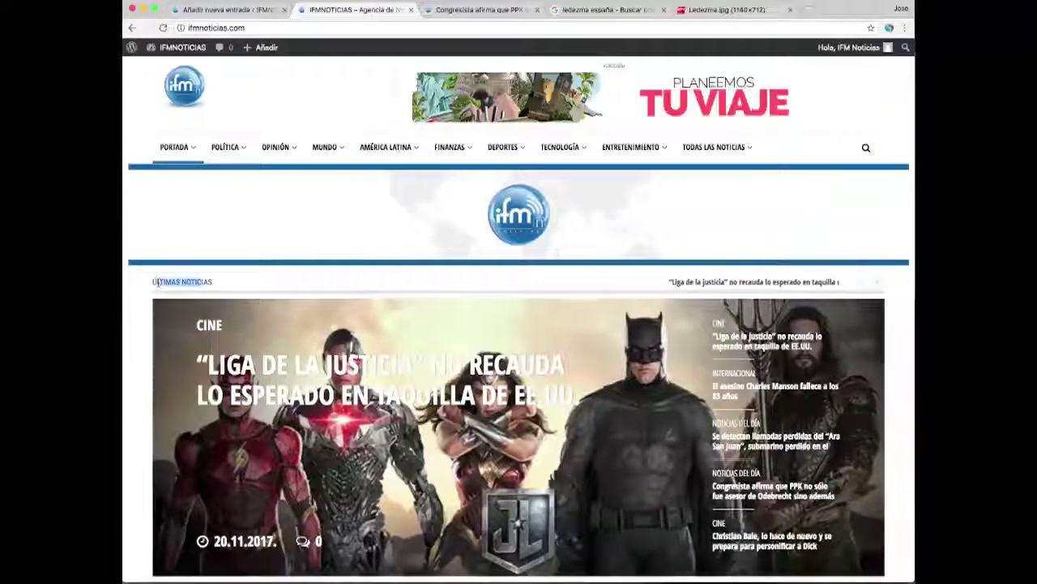
{"action": "left_click_drag", "start_coordinate": [157, 283], "coordinate": [213, 282]}
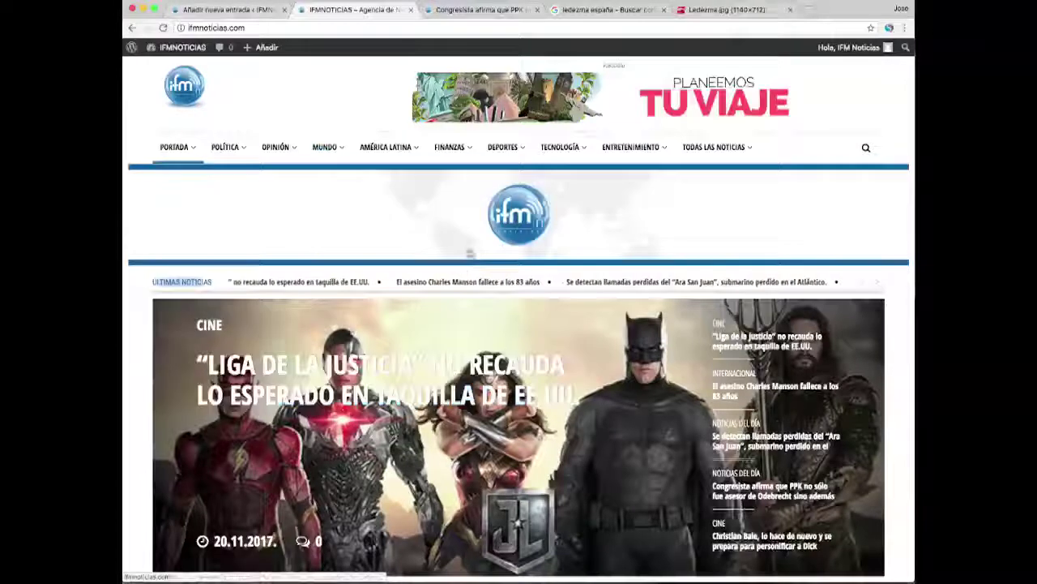
{"action": "left_click", "coordinate": [227, 9]}
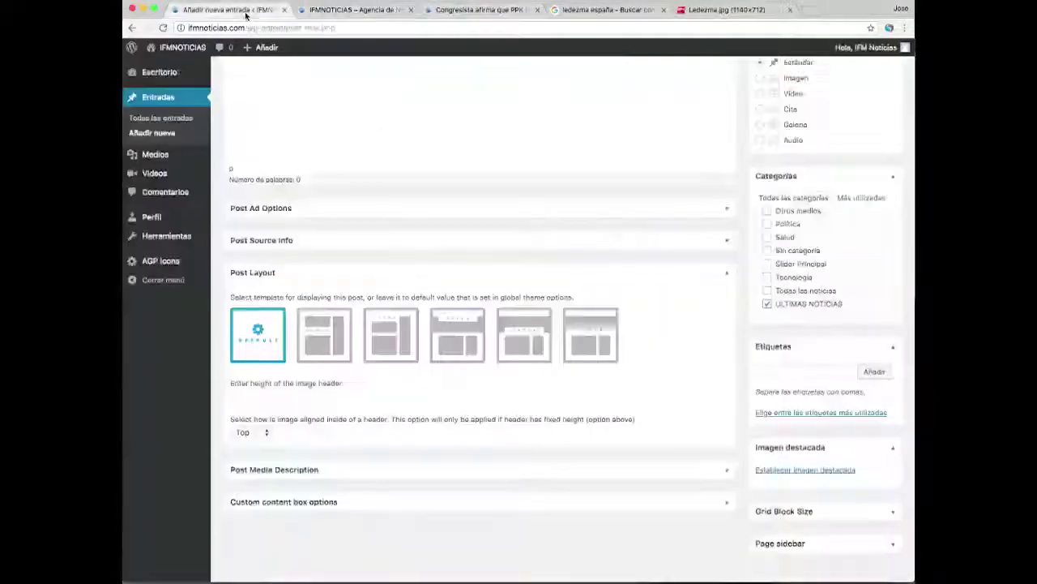
Step: Assign the post to the Slider Principal category and view the main slider on the home page
{"action": "left_click", "coordinate": [768, 264]}
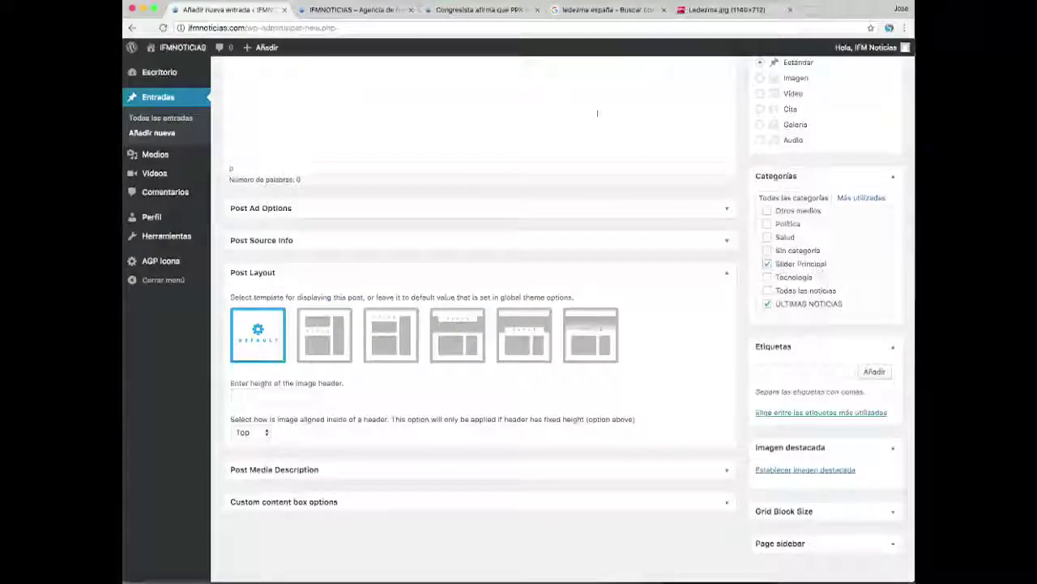
{"action": "left_click", "coordinate": [356, 10]}
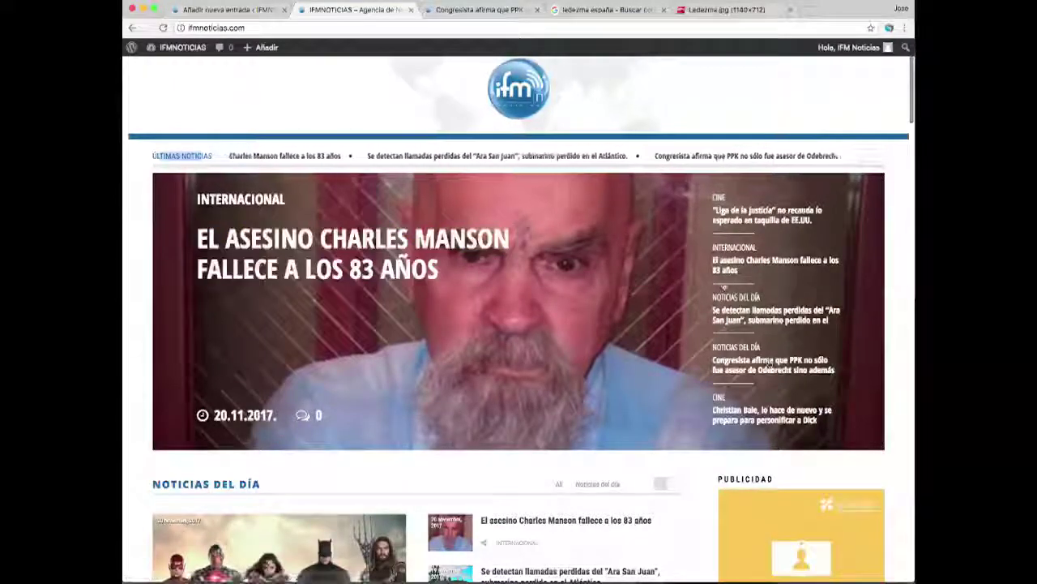
{"action": "scroll", "coordinate": [614, 465], "scroll_direction": "down", "scroll_amount": 1}
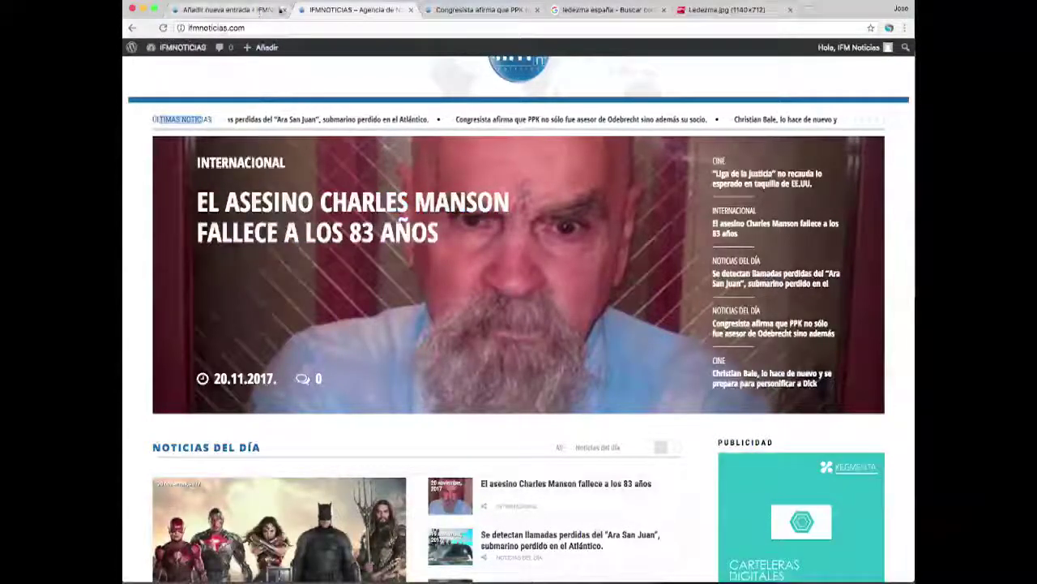
Step: Return to the new post and assign it to the Noticias del día category
{"action": "left_click", "coordinate": [227, 9]}
{"action": "scroll", "coordinate": [794, 273], "scroll_direction": "up", "scroll_amount": 3}
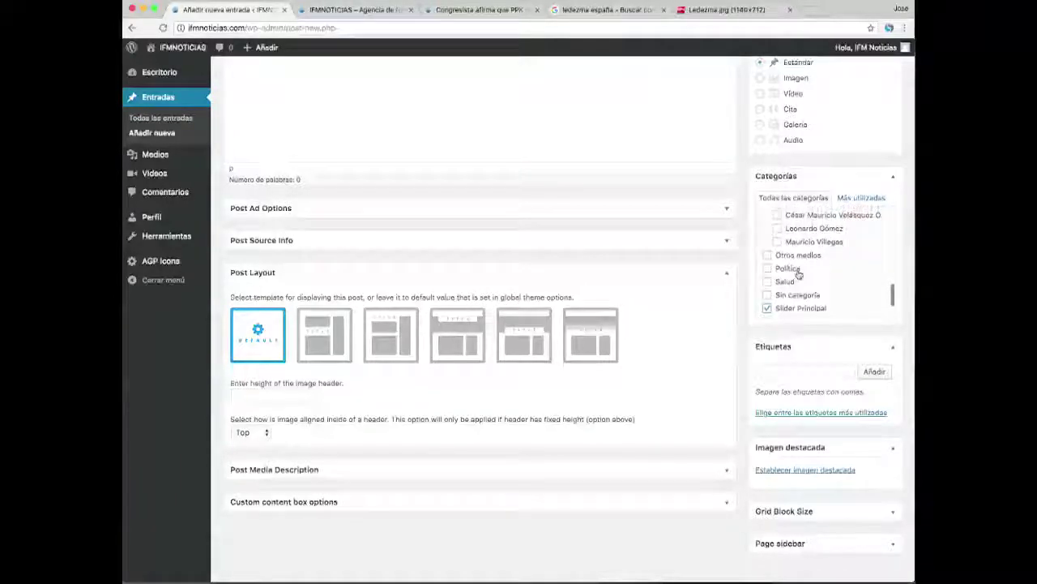
{"action": "scroll", "coordinate": [798, 274], "scroll_direction": "up", "scroll_amount": 5}
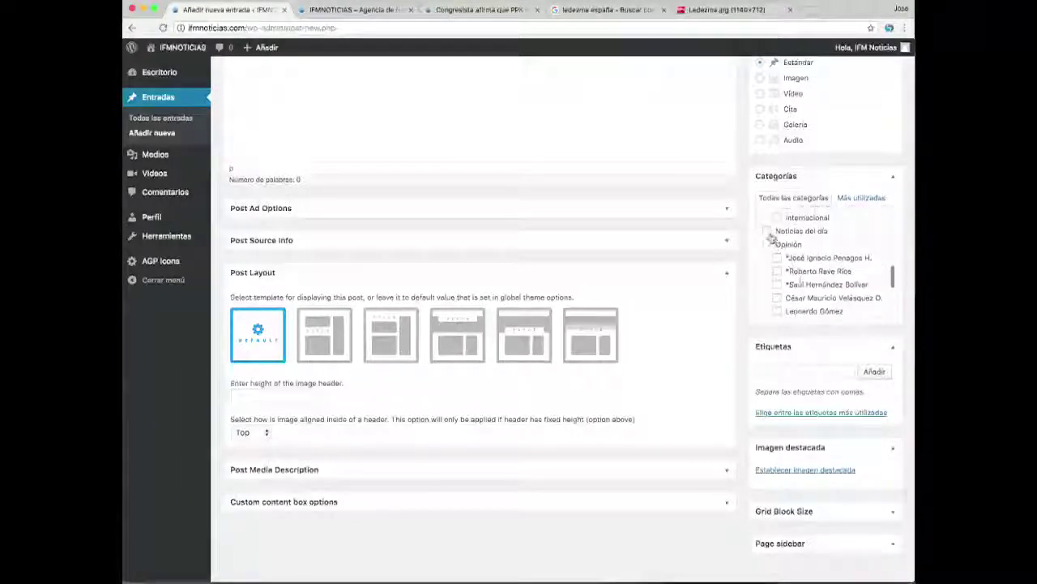
{"action": "left_click", "coordinate": [768, 232]}
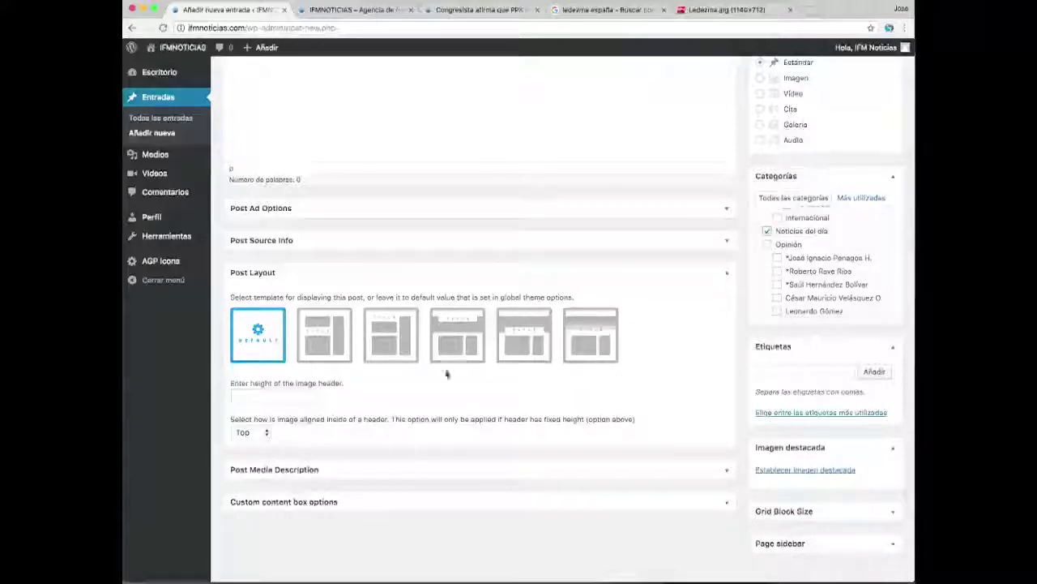
Step: Examine how stories are displayed in the home page's Noticias del día section beneath the main slider
{"action": "left_click", "coordinate": [354, 11]}
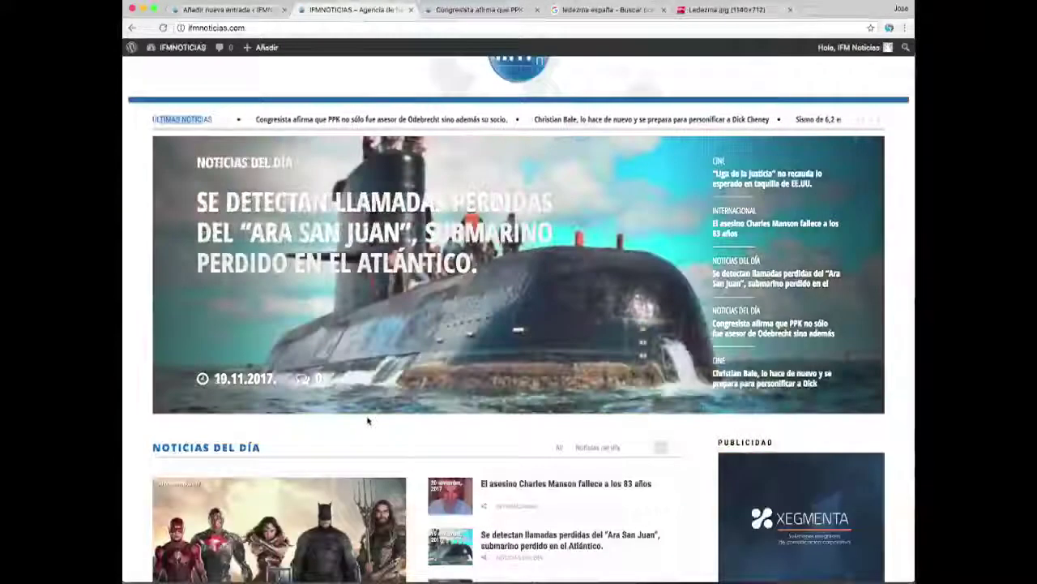
{"action": "scroll", "coordinate": [370, 419], "scroll_direction": "down", "scroll_amount": 5}
{"action": "scroll", "coordinate": [181, 331], "scroll_direction": "down", "scroll_amount": 2}
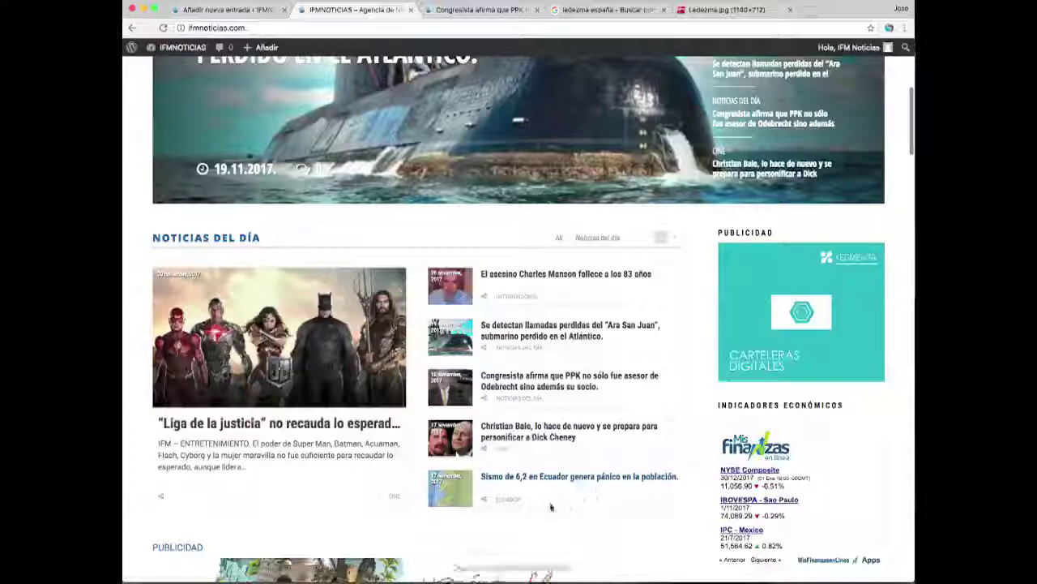
{"action": "scroll", "coordinate": [552, 454], "scroll_direction": "down", "scroll_amount": 1}
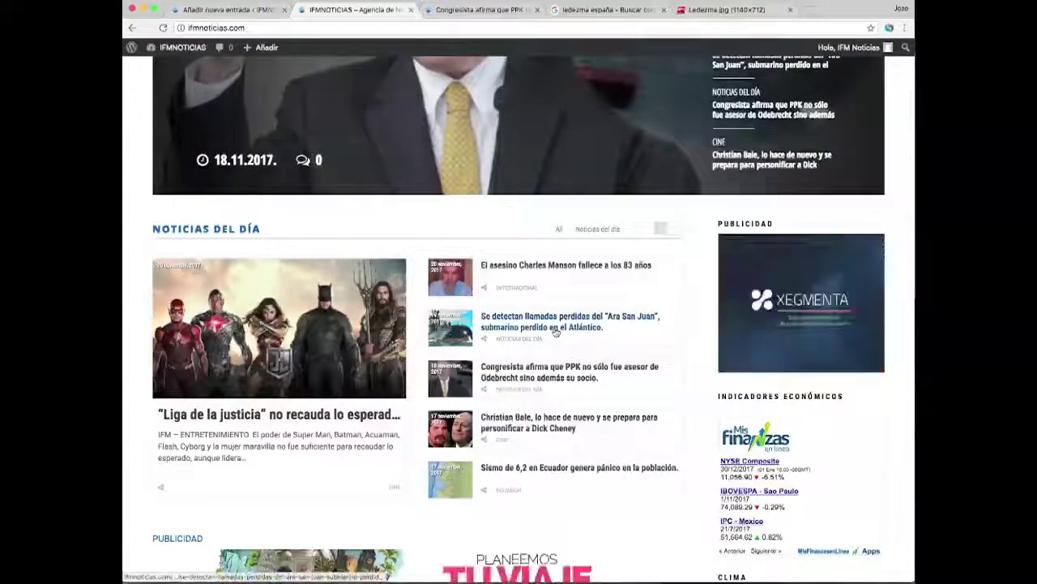
{"action": "scroll", "coordinate": [502, 297], "scroll_direction": "up", "scroll_amount": 1}
{"action": "scroll", "coordinate": [502, 297], "scroll_direction": "up", "scroll_amount": 2}
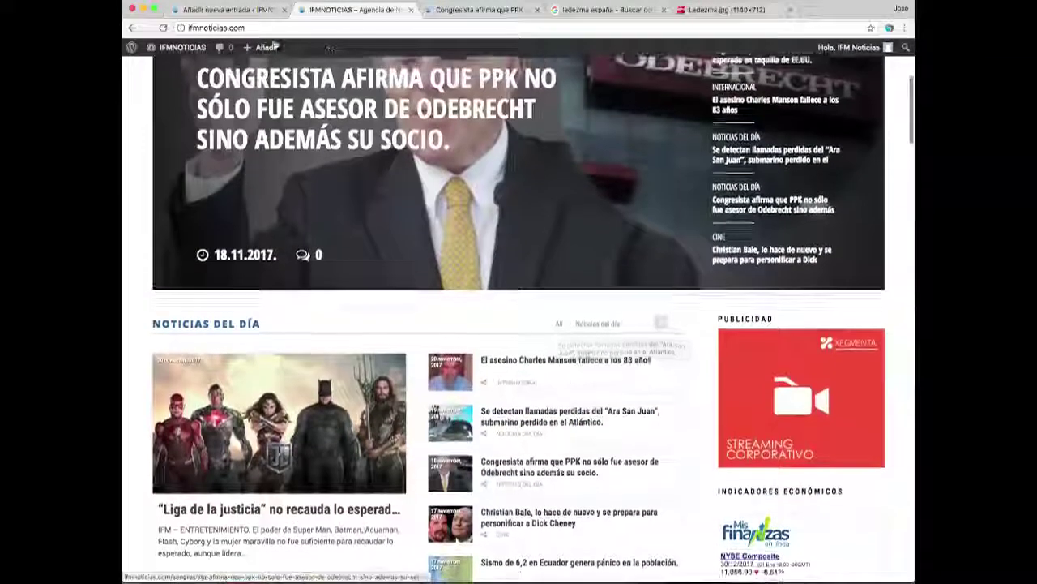
Step: Return to the new post and review its category list, including the Entretenimiento subcategories
{"action": "key", "text": "ctrl+shift+Tab"}
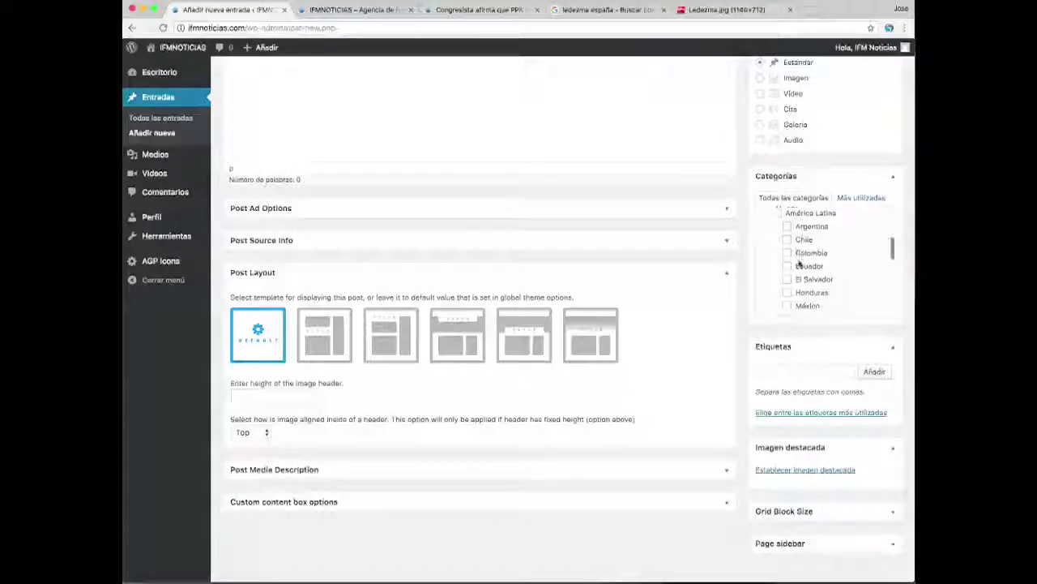
{"action": "scroll", "coordinate": [799, 275], "scroll_direction": "down", "scroll_amount": 3}
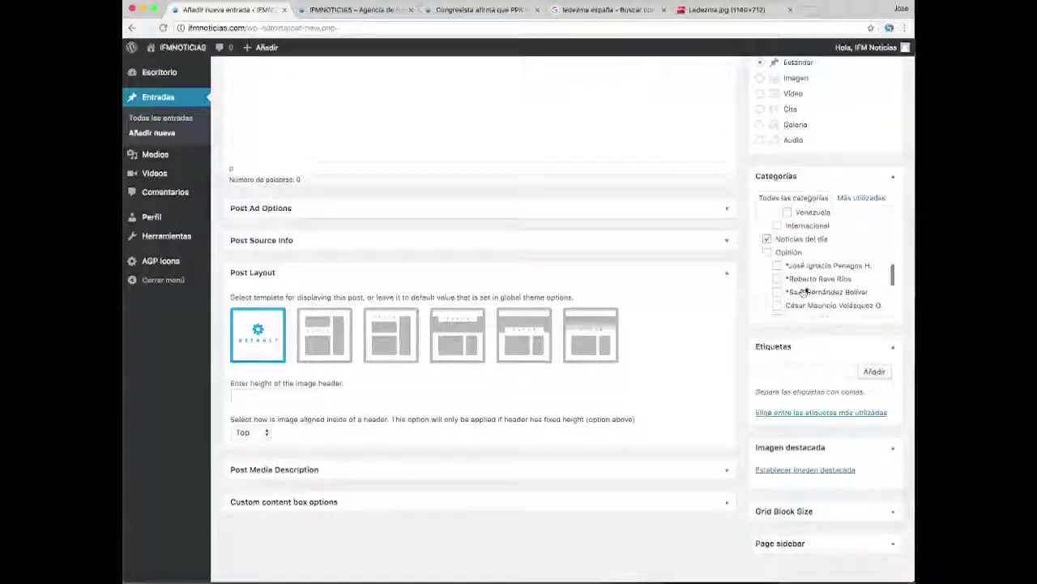
{"action": "scroll", "coordinate": [778, 283], "scroll_direction": "down", "scroll_amount": 2}
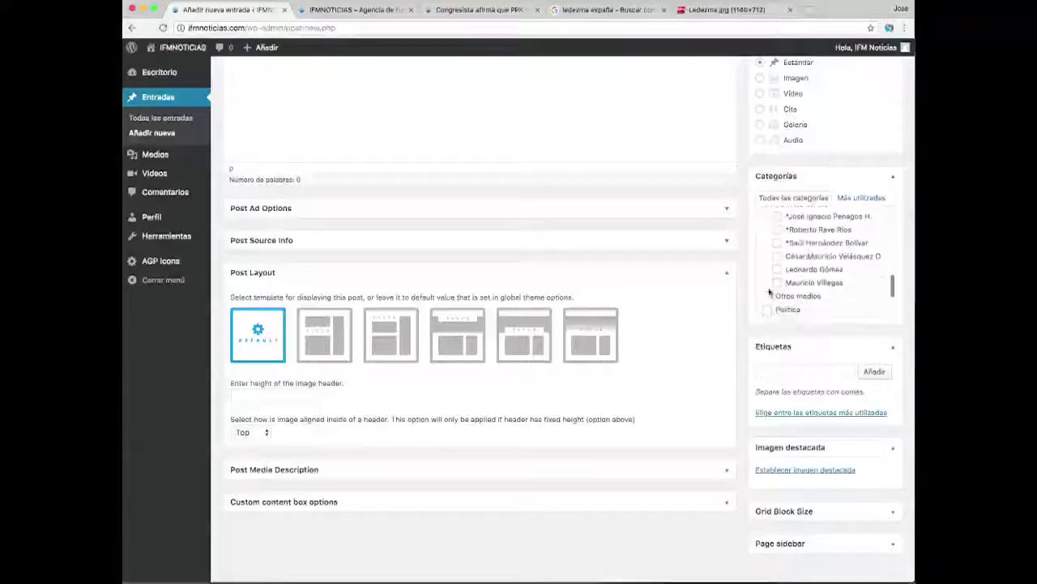
{"action": "scroll", "coordinate": [783, 258], "scroll_direction": "down", "scroll_amount": 1}
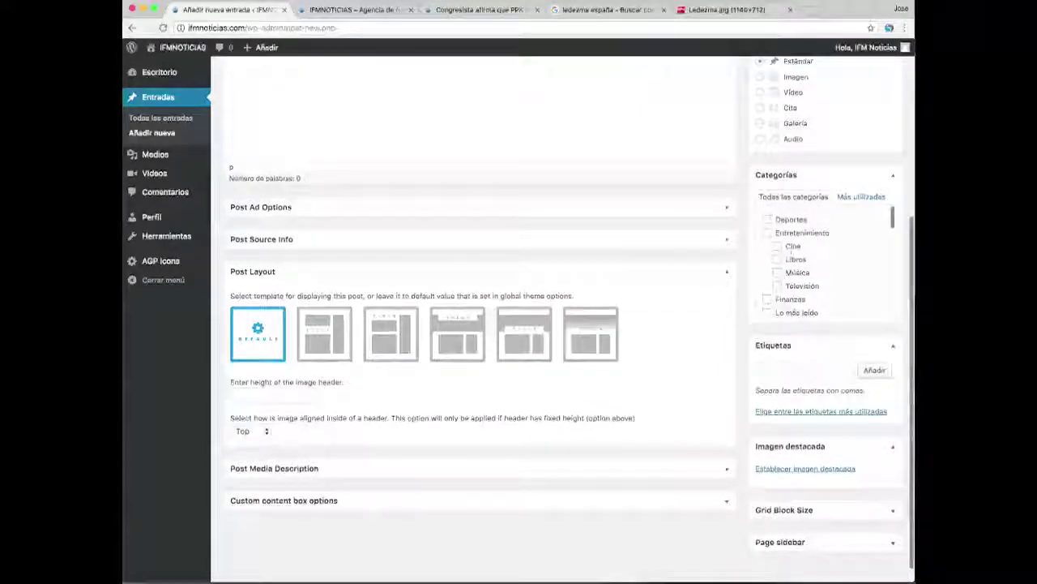
Step: Open the "Liga de la justicia" story from the home page's Noticias del día section, check its category label, and return to the home page
{"action": "left_click", "coordinate": [360, 13]}
{"action": "scroll", "coordinate": [319, 296], "scroll_direction": "down", "scroll_amount": 3}
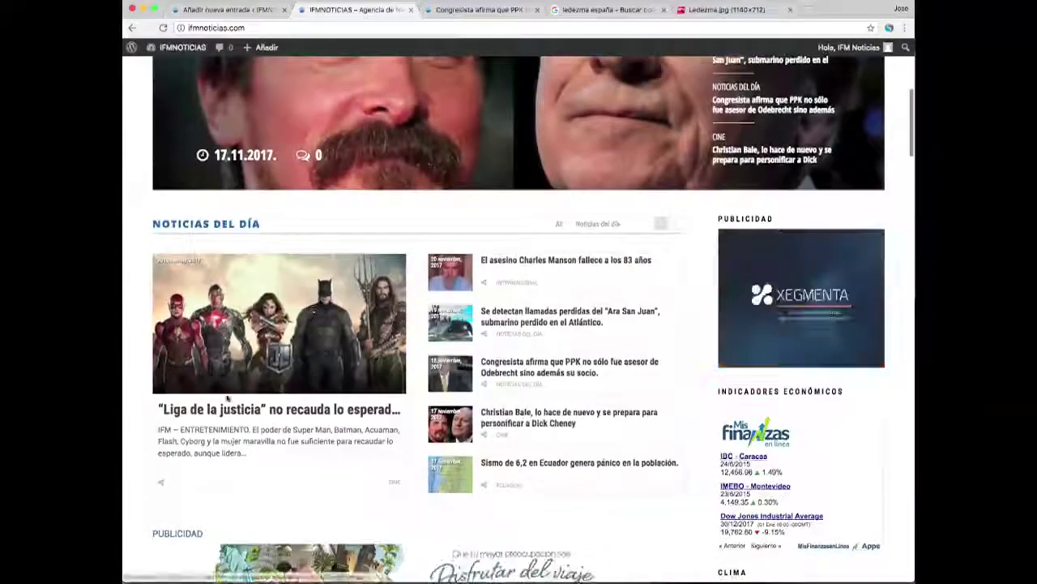
{"action": "scroll", "coordinate": [183, 412], "scroll_direction": "up", "scroll_amount": 3}
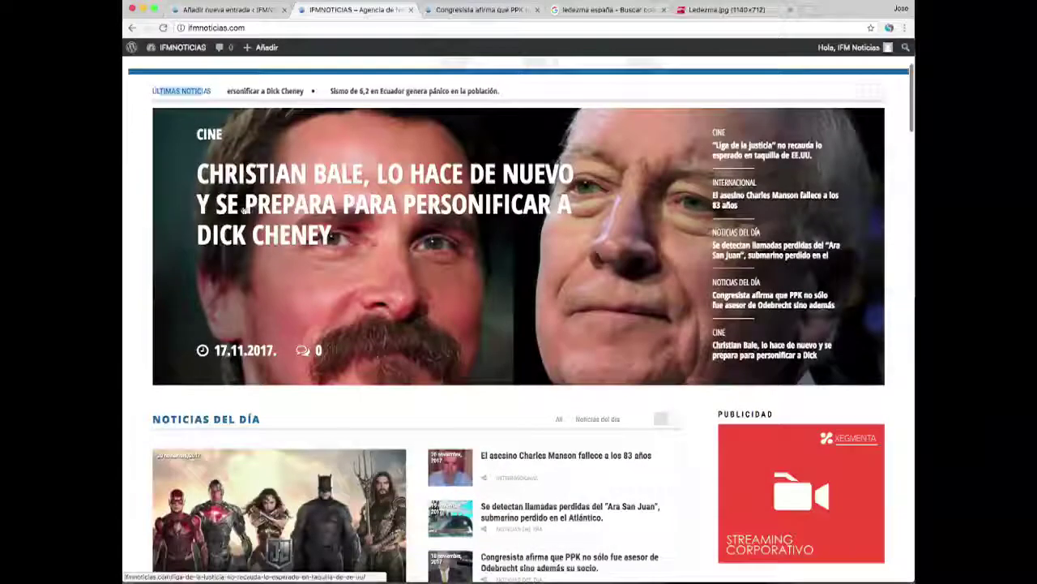
{"action": "scroll", "coordinate": [278, 381], "scroll_direction": "down", "scroll_amount": 3}
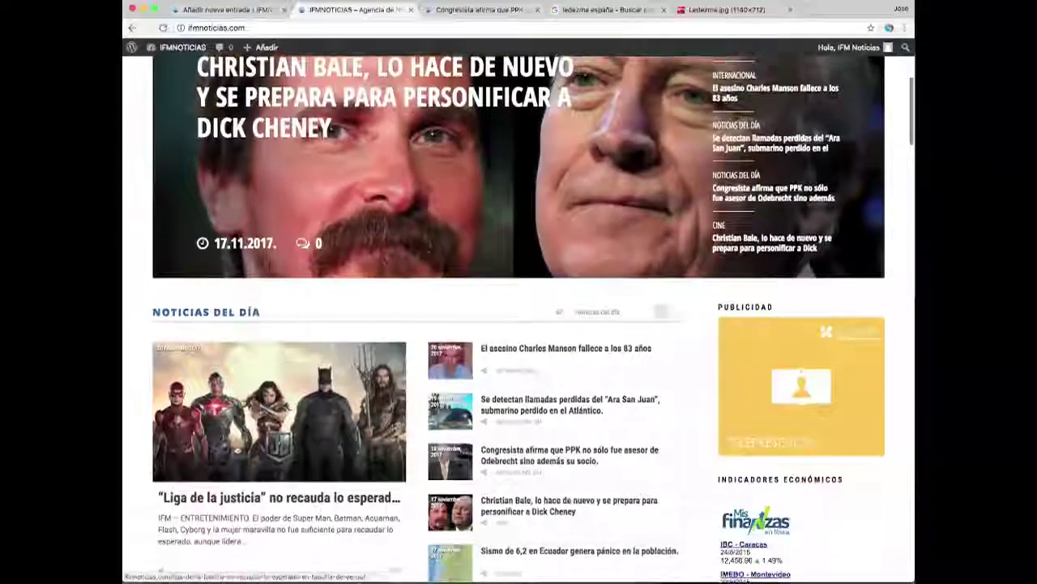
{"action": "left_click", "coordinate": [295, 498]}
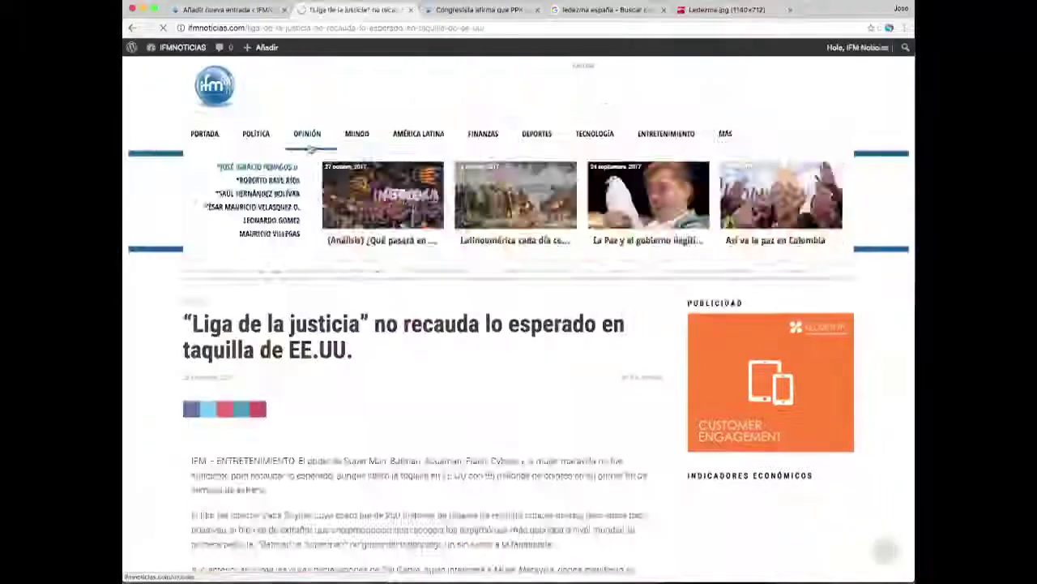
{"action": "scroll", "coordinate": [221, 166], "scroll_direction": "down", "scroll_amount": 1}
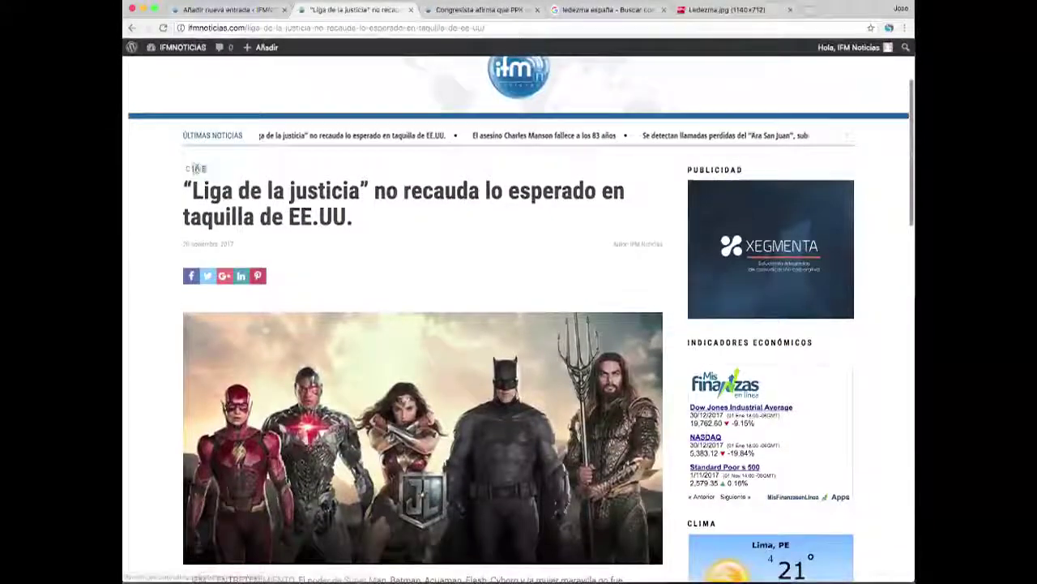
{"action": "left_click", "coordinate": [131, 28]}
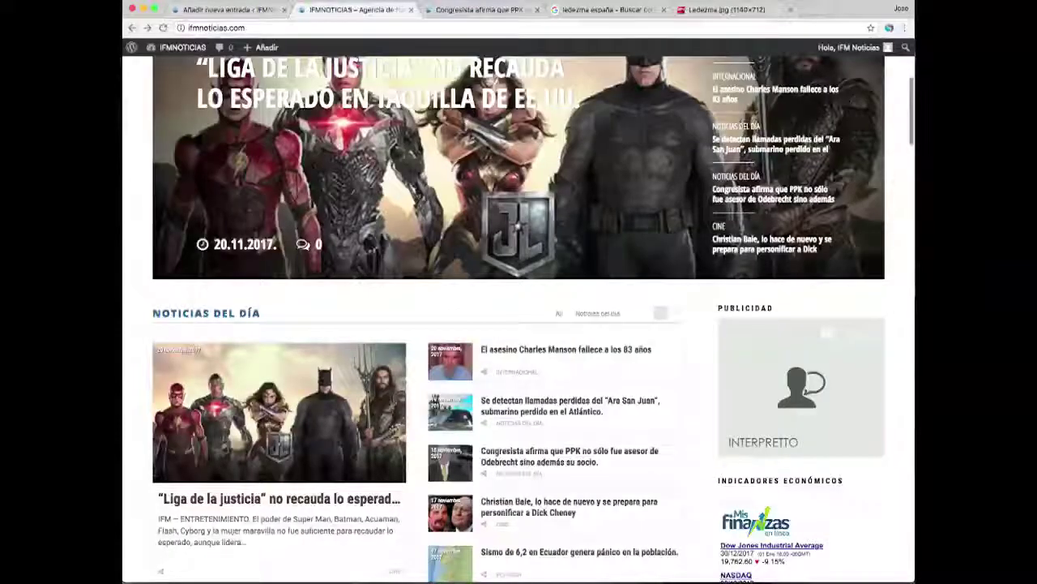
Step: Examine the home page's Mundo, Opinión, Tecnología and Entretenimiento sections, and return to the site's main menu
{"action": "scroll", "coordinate": [493, 266], "scroll_direction": "down", "scroll_amount": 10}
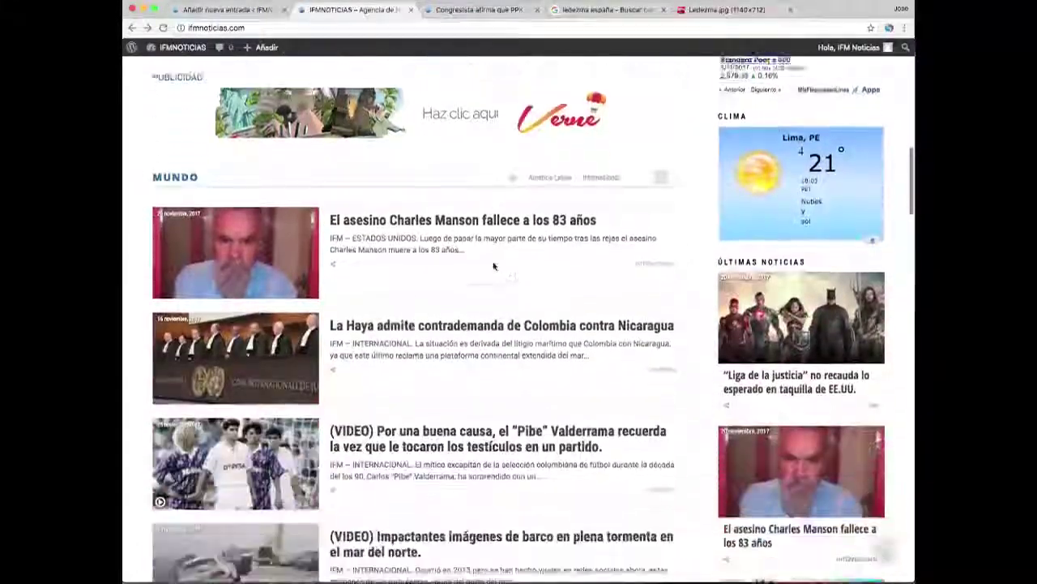
{"action": "scroll", "coordinate": [492, 266], "scroll_direction": "down", "scroll_amount": 15}
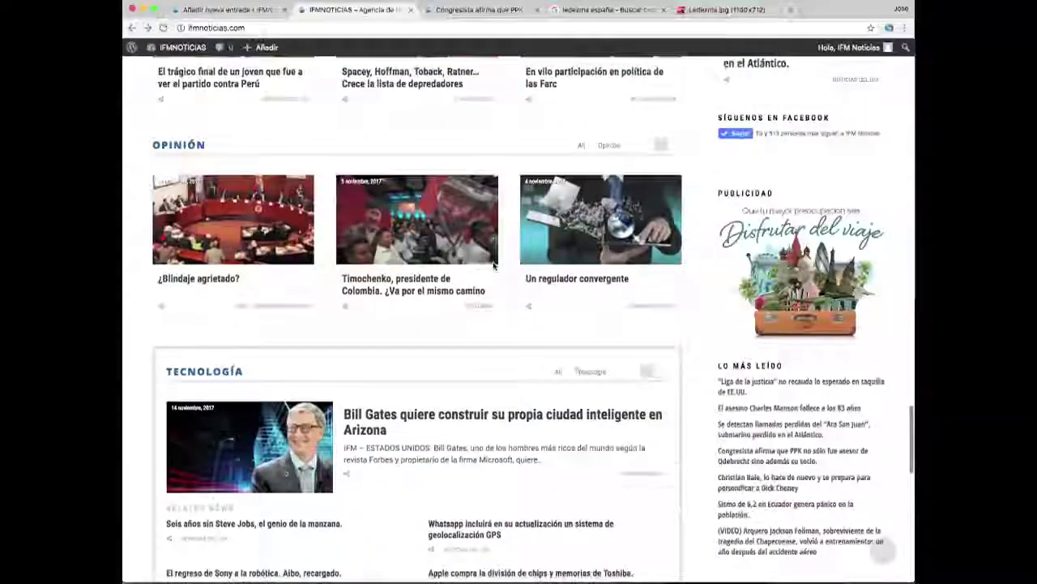
{"action": "scroll", "coordinate": [493, 264], "scroll_direction": "down", "scroll_amount": 6}
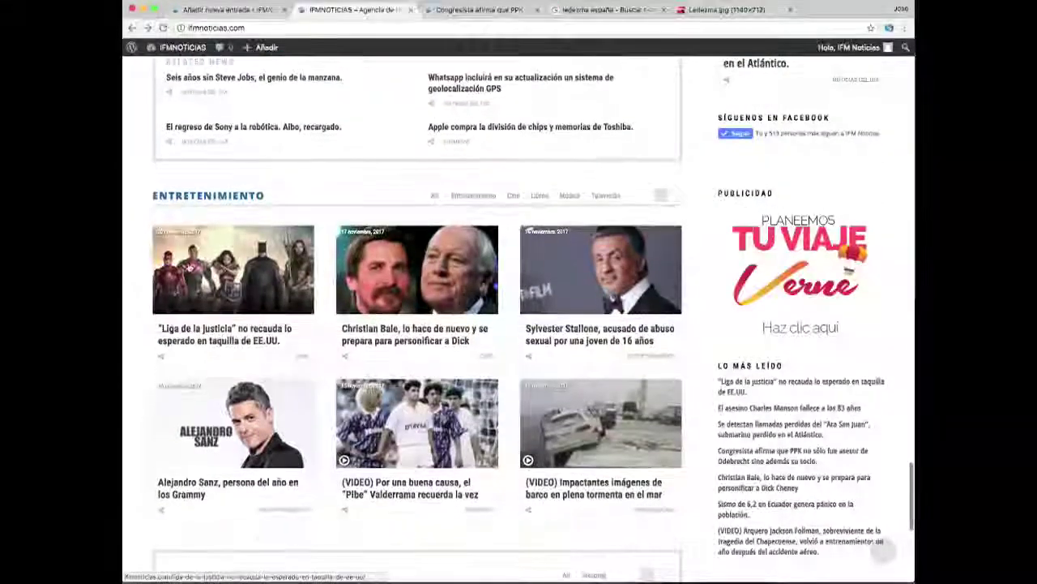
{"action": "scroll", "coordinate": [189, 268], "scroll_direction": "down", "scroll_amount": 1}
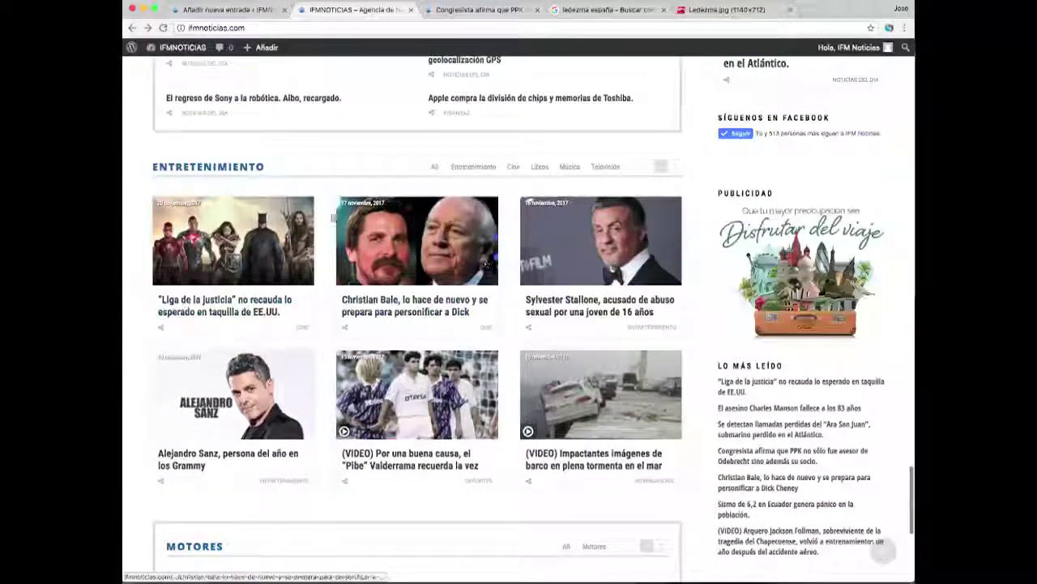
{"action": "scroll", "coordinate": [501, 204], "scroll_direction": "up", "scroll_amount": 20}
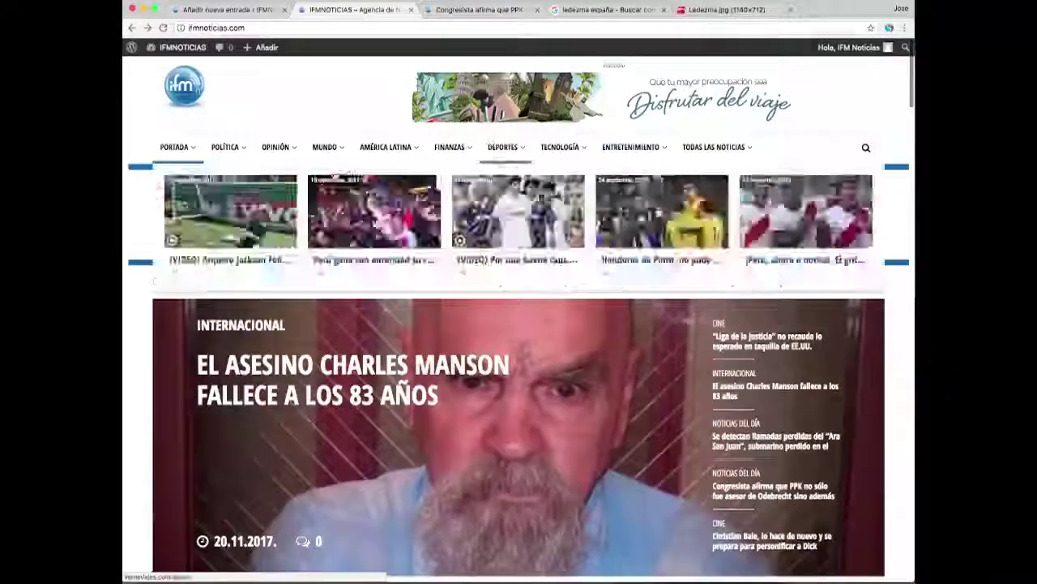
Step: Examine the submenus and recent stories under each category in the site's main menu, and open the Mundo page
{"action": "mouse_move", "coordinate": [231, 168]}
{"action": "mouse_move", "coordinate": [461, 155]}
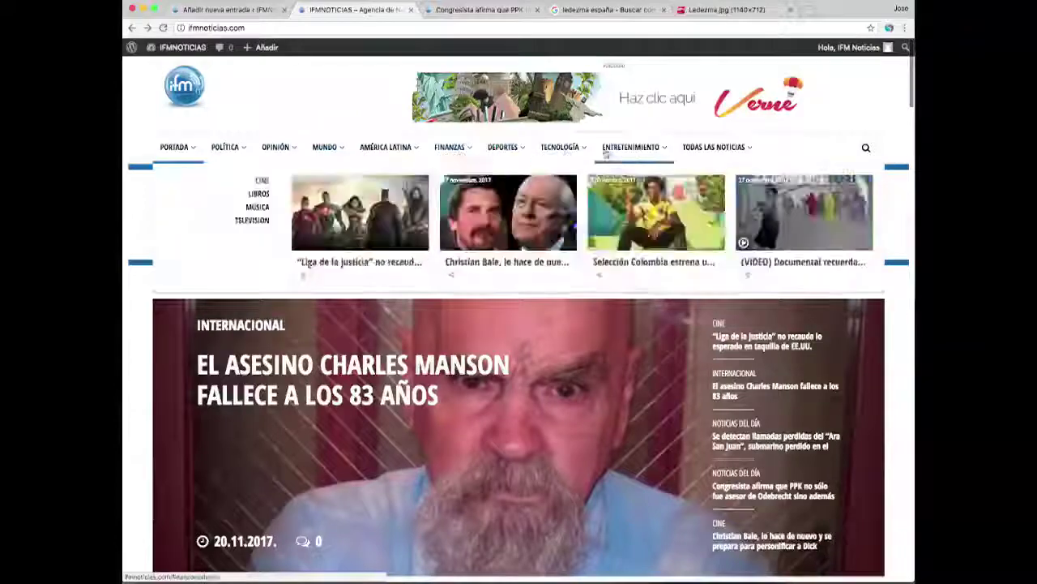
{"action": "mouse_move", "coordinate": [729, 154]}
{"action": "mouse_move", "coordinate": [263, 153]}
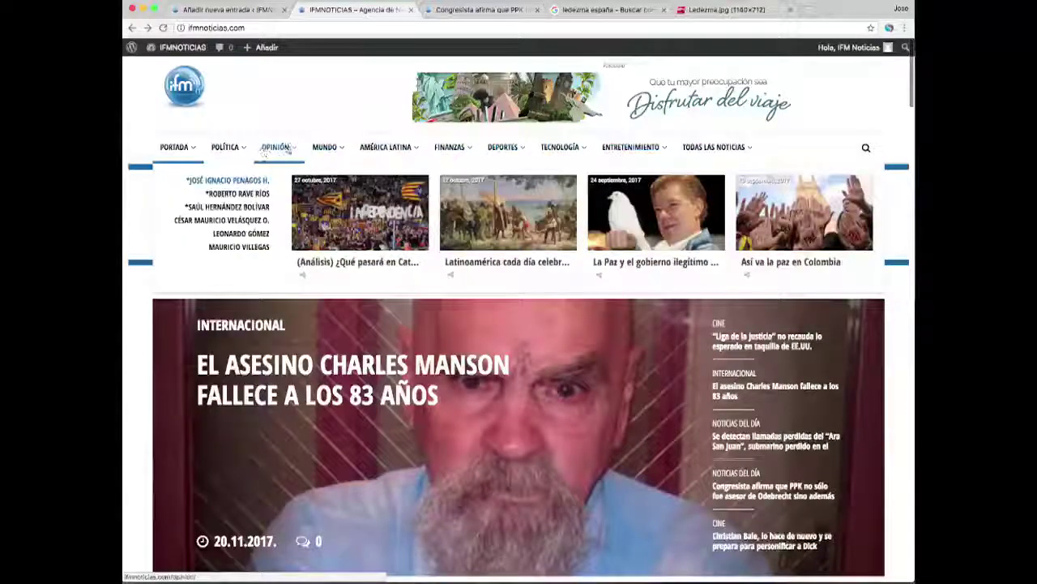
{"action": "mouse_move", "coordinate": [323, 153]}
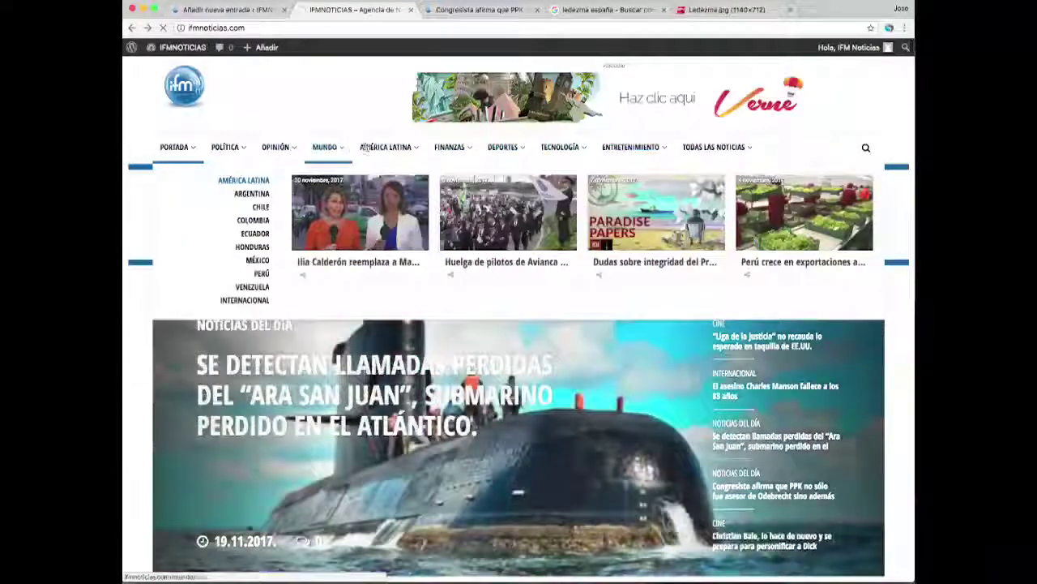
{"action": "left_click", "coordinate": [388, 146]}
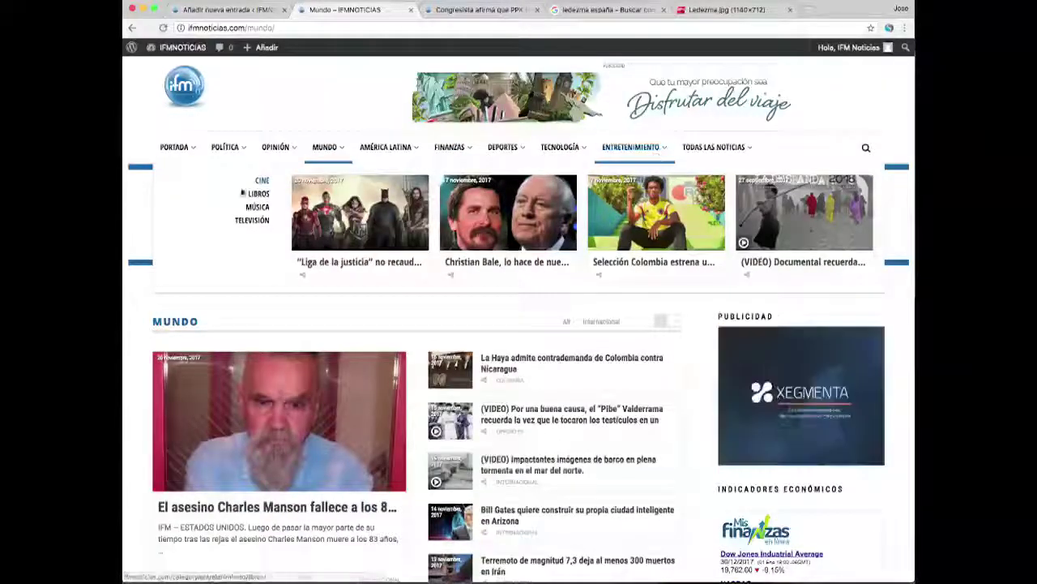
{"action": "mouse_move", "coordinate": [214, 142]}
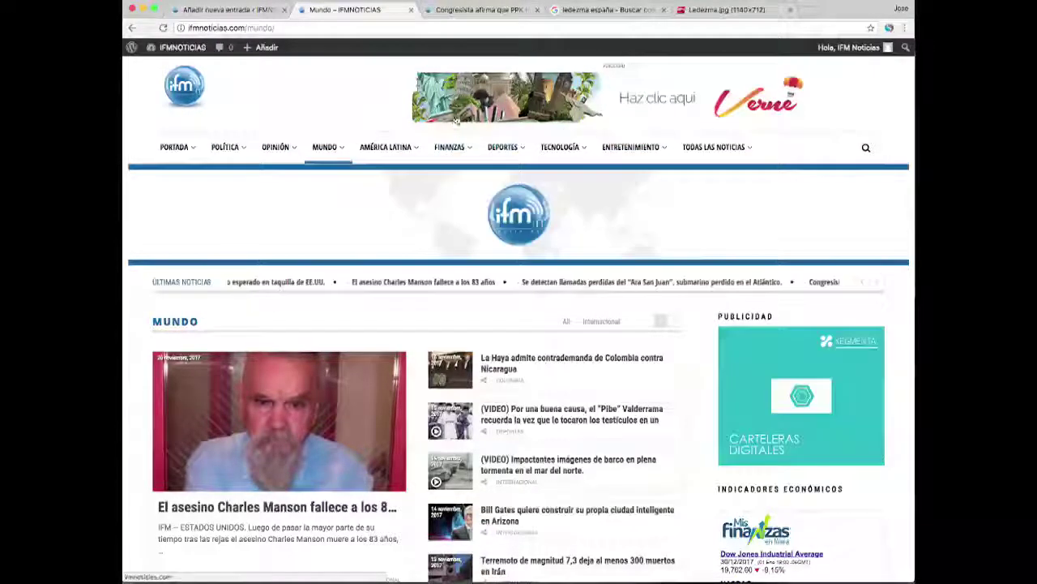
Step: Return to the new post and display its list of most-used tags under Etiquetas
{"action": "key", "text": "ctrl+shift+Tab"}
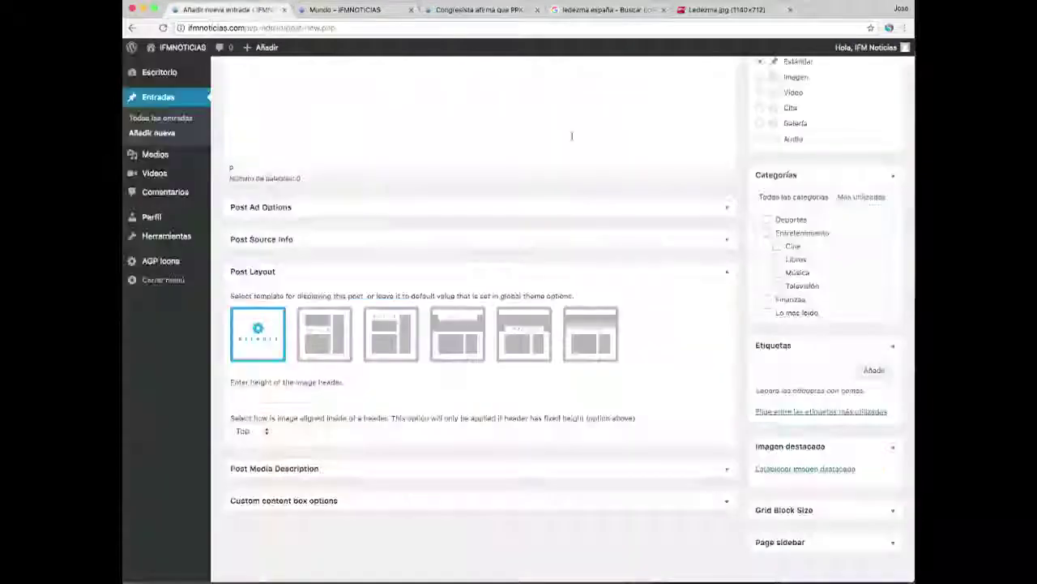
{"action": "scroll", "coordinate": [816, 251], "scroll_direction": "down", "scroll_amount": 5}
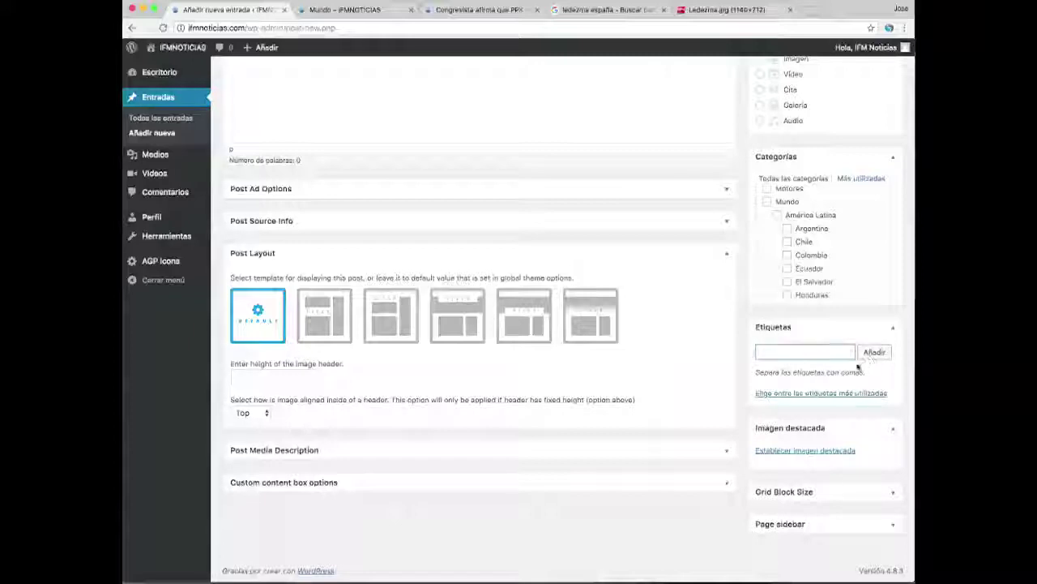
{"action": "left_click", "coordinate": [828, 394]}
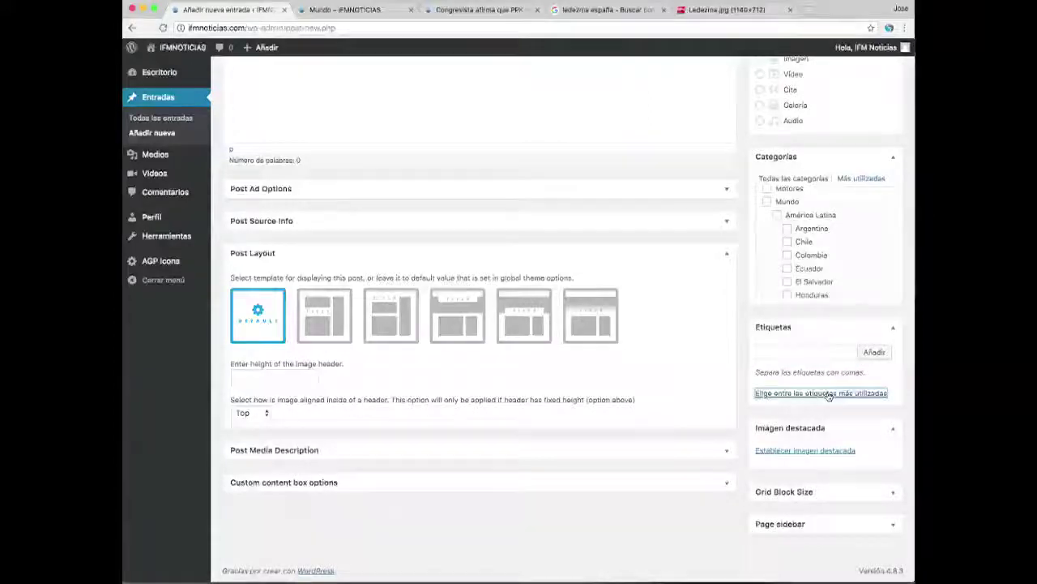
{"action": "scroll", "coordinate": [826, 394], "scroll_direction": "down", "scroll_amount": 1}
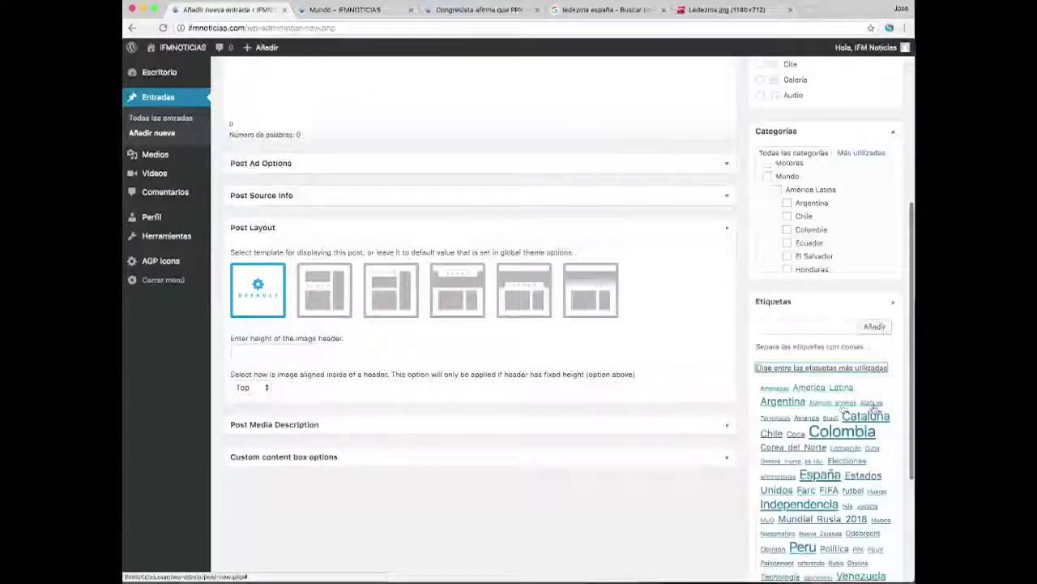
{"action": "scroll", "coordinate": [843, 433], "scroll_direction": "down", "scroll_amount": 2}
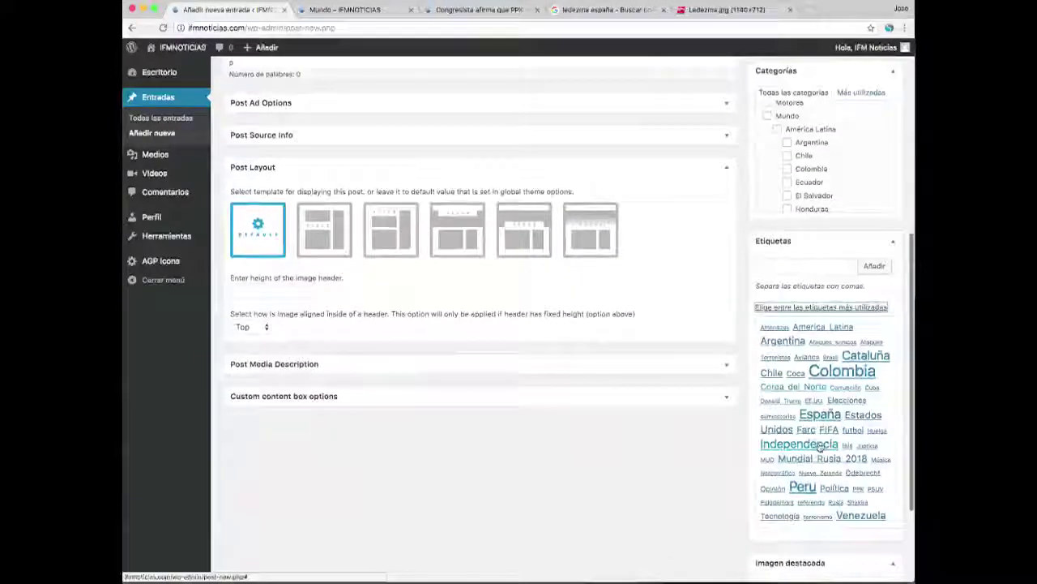
Step: Review the new post's category list through to its end, together with the tag entry field
{"action": "scroll", "coordinate": [821, 446], "scroll_direction": "up", "scroll_amount": 6}
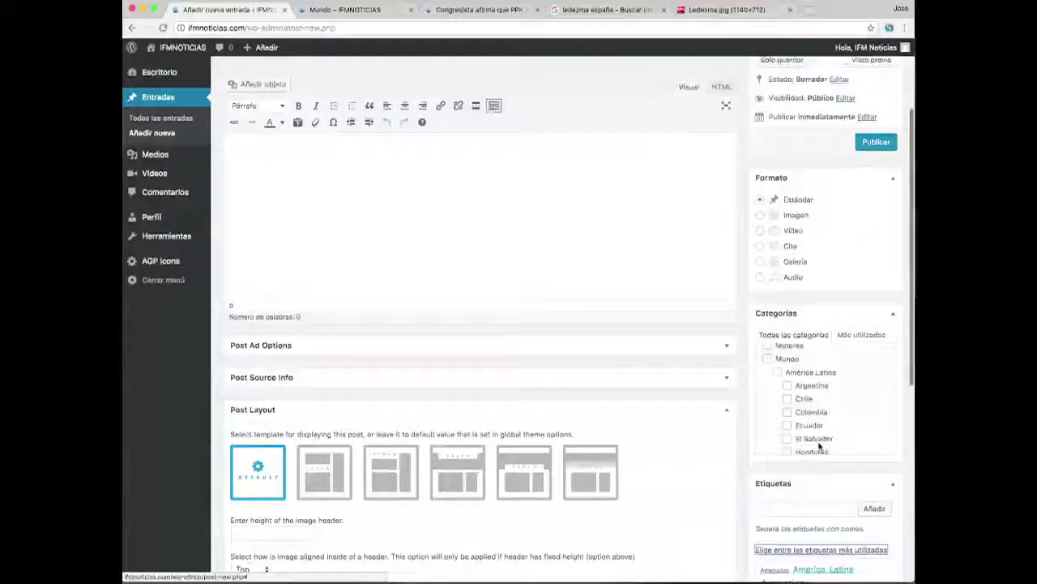
{"action": "scroll", "coordinate": [821, 441], "scroll_direction": "down", "scroll_amount": 2}
{"action": "left_click", "coordinate": [807, 507]}
{"action": "scroll", "coordinate": [811, 495], "scroll_direction": "down", "scroll_amount": 7}
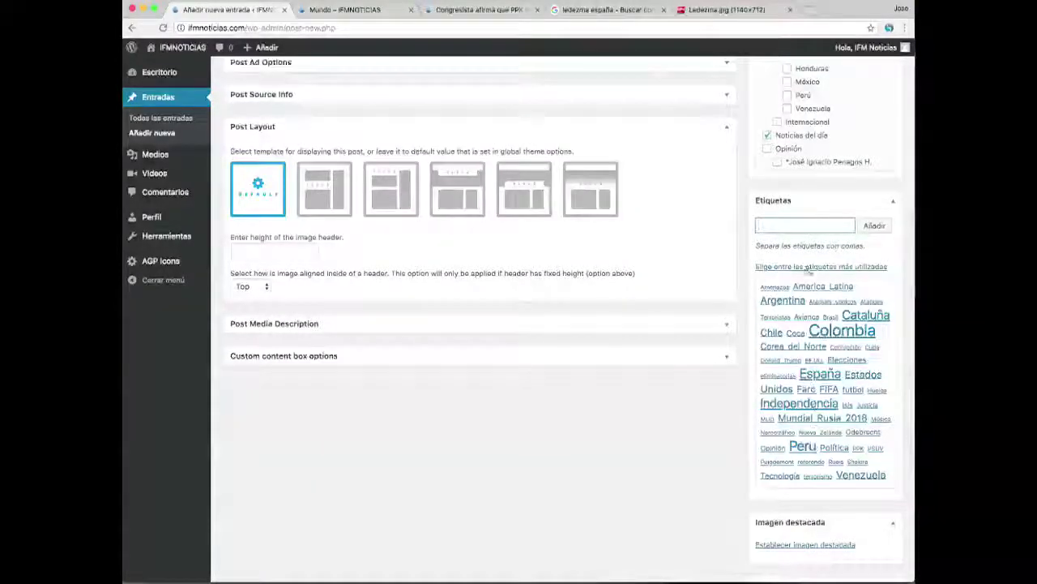
{"action": "scroll", "coordinate": [808, 271], "scroll_direction": "up", "scroll_amount": 2}
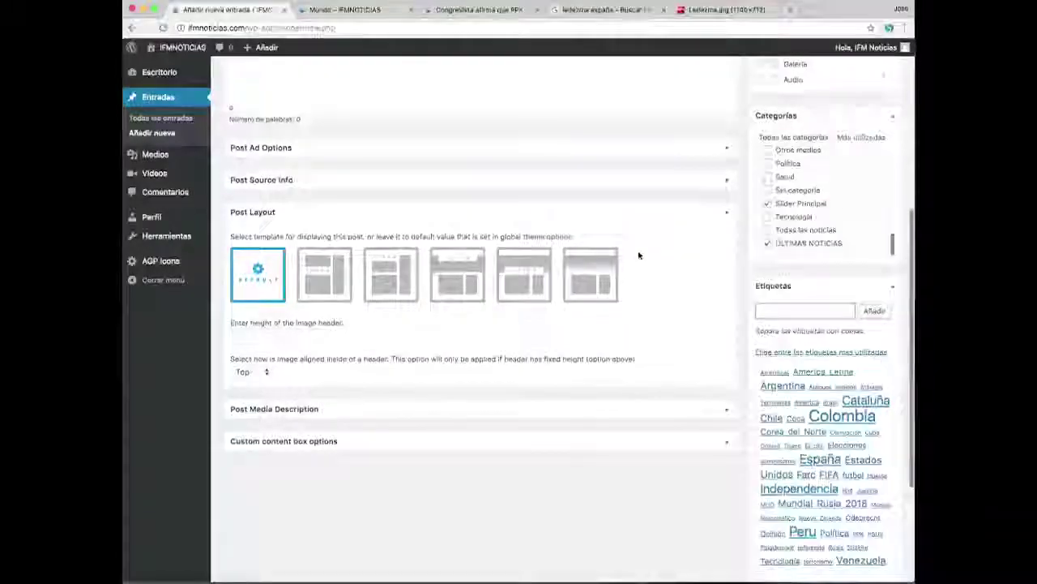
Step: Check the contents of the Post Ad Options and Post Source Info sections, leaving both collapsed
{"action": "scroll", "coordinate": [639, 256], "scroll_direction": "down", "scroll_amount": 3}
{"action": "scroll", "coordinate": [592, 189], "scroll_direction": "up", "scroll_amount": 3}
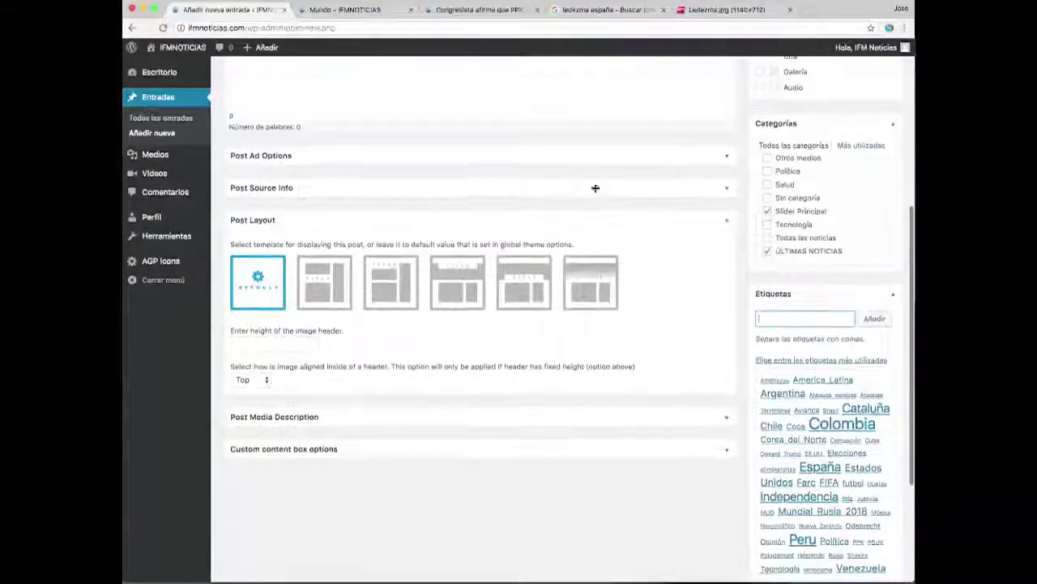
{"action": "left_click", "coordinate": [728, 157]}
{"action": "left_click", "coordinate": [728, 157]}
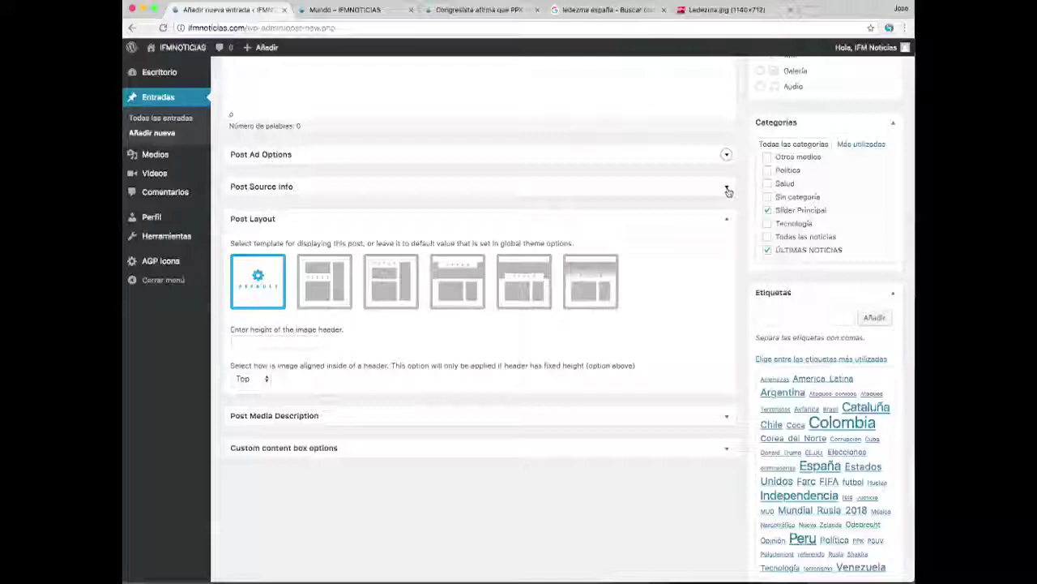
{"action": "left_click", "coordinate": [727, 189]}
{"action": "left_click", "coordinate": [727, 189]}
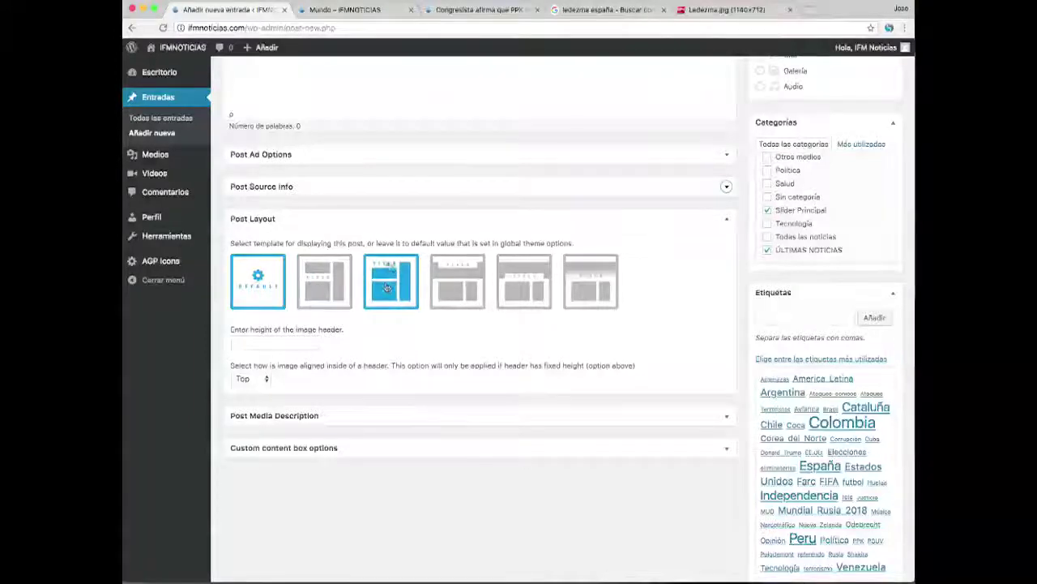
Step: Choose the third Post Layout template, with the title above the image, and compare it with the published PPK and Odebrecht article
{"action": "left_click", "coordinate": [400, 278]}
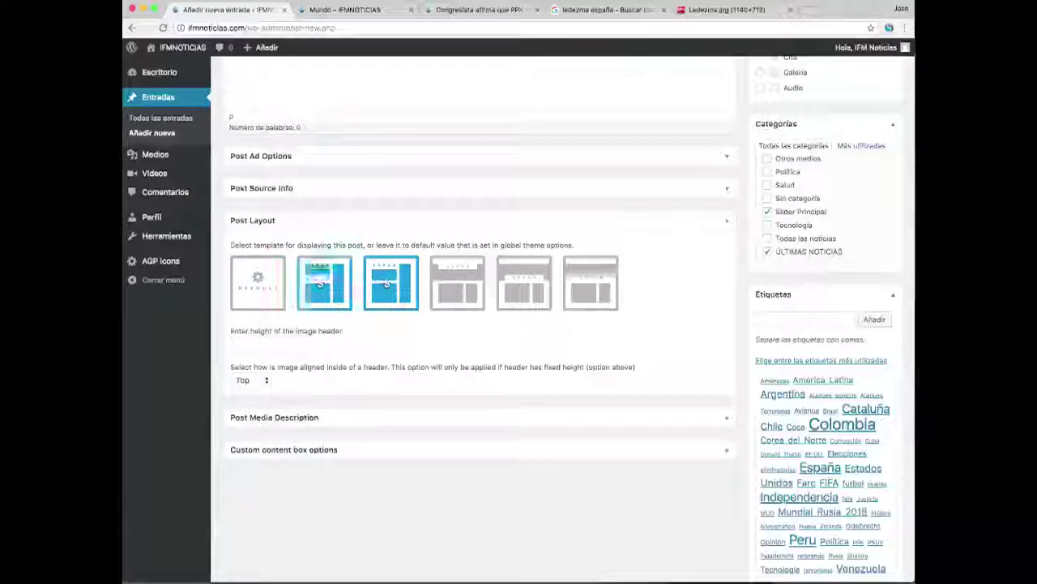
{"action": "left_click", "coordinate": [483, 10]}
{"action": "scroll", "coordinate": [568, 146], "scroll_direction": "up", "scroll_amount": 5}
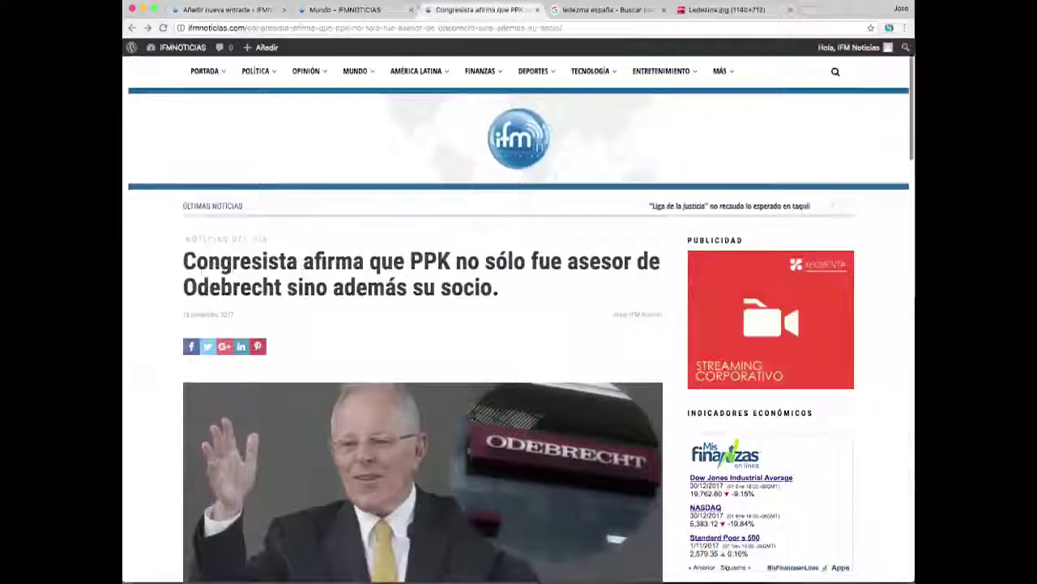
{"action": "left_click_drag", "start_coordinate": [185, 252], "coordinate": [473, 329]}
{"action": "scroll", "coordinate": [472, 329], "scroll_direction": "down", "scroll_amount": 3}
{"action": "scroll", "coordinate": [455, 340], "scroll_direction": "down", "scroll_amount": 3}
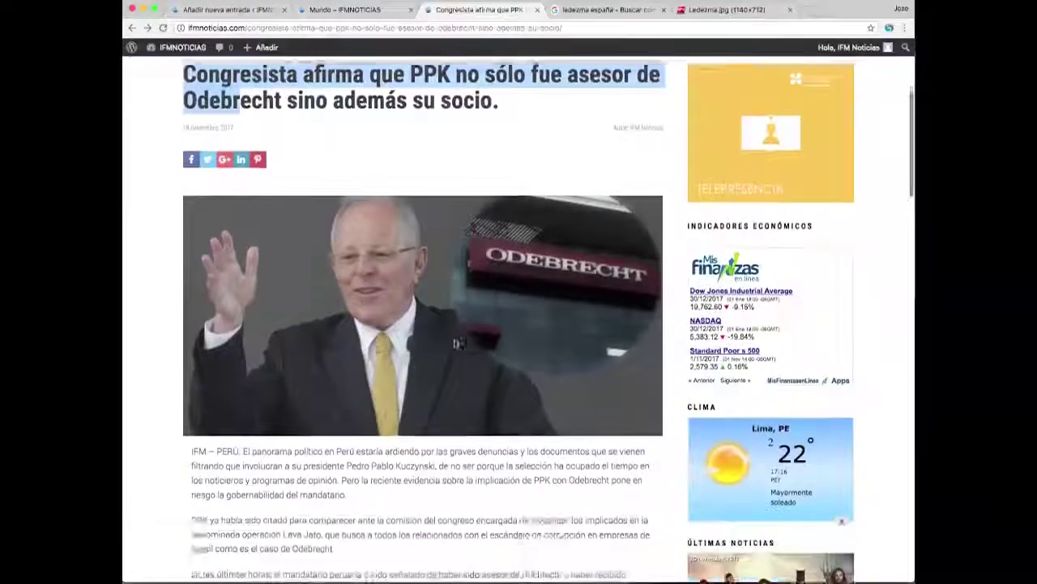
{"action": "scroll", "coordinate": [768, 528], "scroll_direction": "up", "scroll_amount": 5}
{"action": "scroll", "coordinate": [769, 528], "scroll_direction": "down", "scroll_amount": 5}
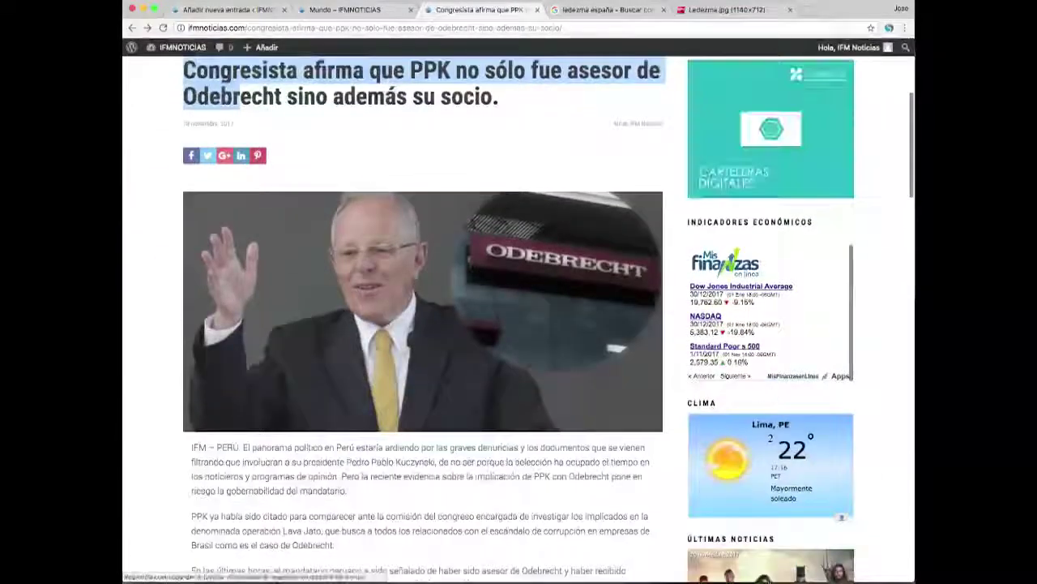
Step: Return to the new post and examine the Post Layout templates and the Imagen destacada option
{"action": "left_click", "coordinate": [249, 13]}
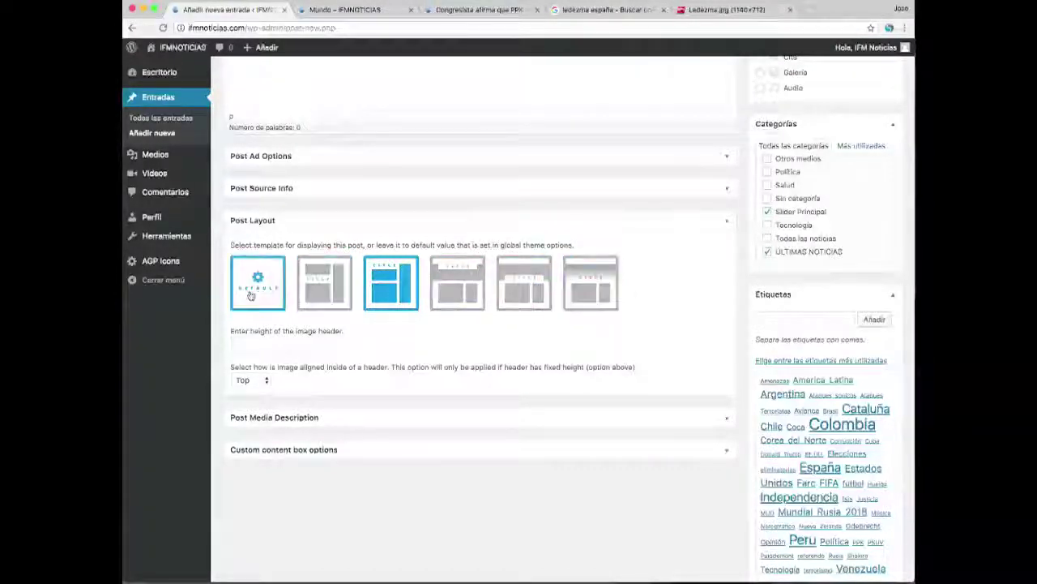
{"action": "scroll", "coordinate": [382, 269], "scroll_direction": "up", "scroll_amount": 1}
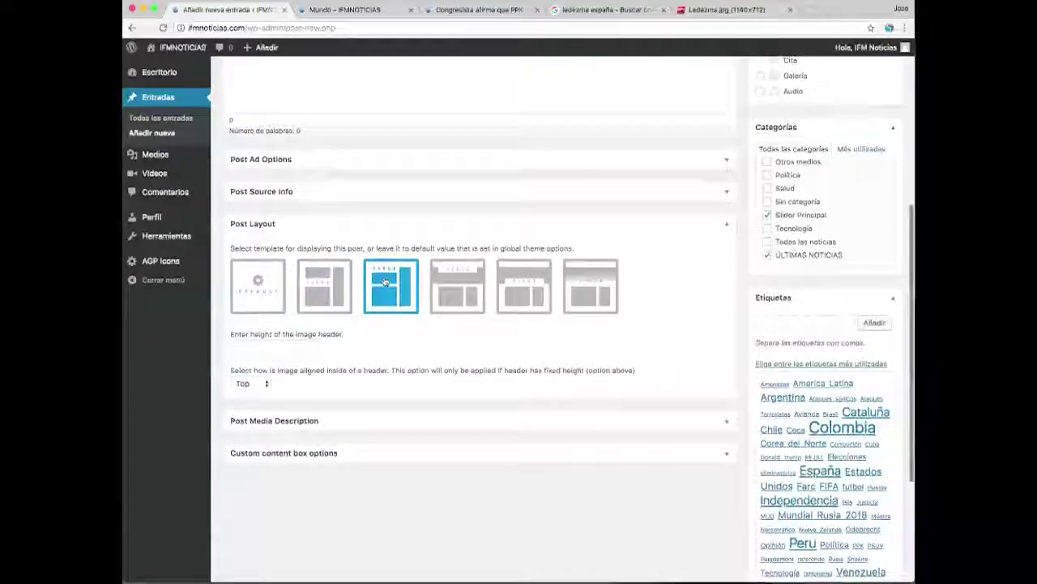
{"action": "scroll", "coordinate": [600, 376], "scroll_direction": "down", "scroll_amount": 5}
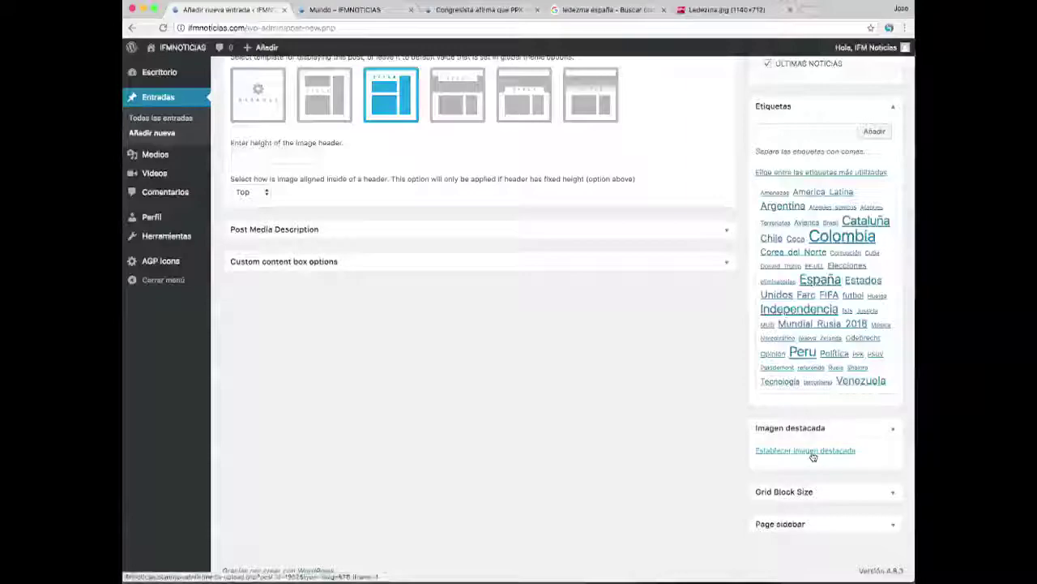
{"action": "scroll", "coordinate": [616, 257], "scroll_direction": "up", "scroll_amount": 10}
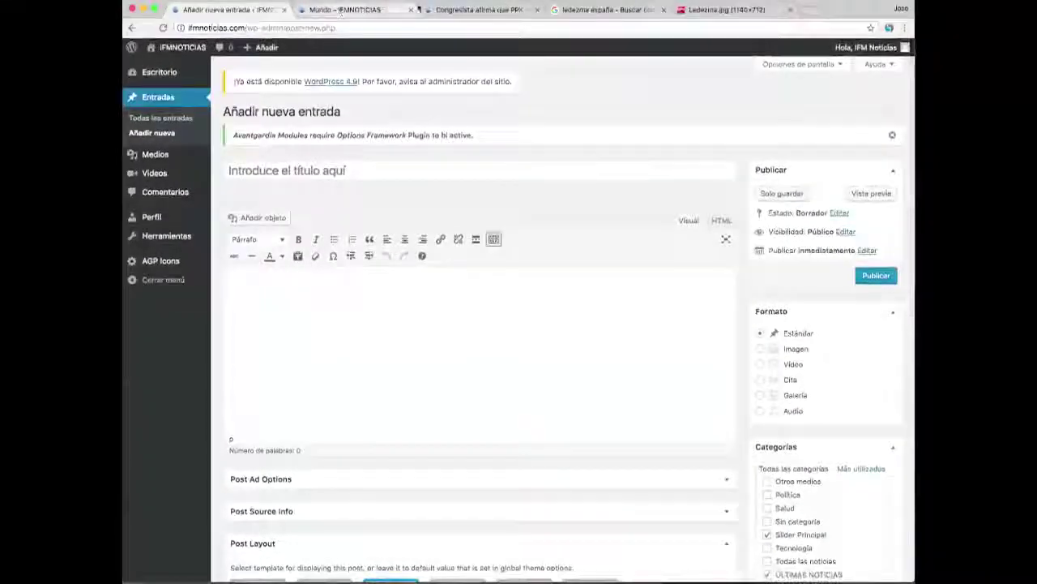
Step: Examine the images on the Mundo page and in the PPK and Odebrecht article, and return to the new post's layout templates
{"action": "left_click", "coordinate": [341, 10]}
{"action": "scroll", "coordinate": [389, 301], "scroll_direction": "down", "scroll_amount": 3}
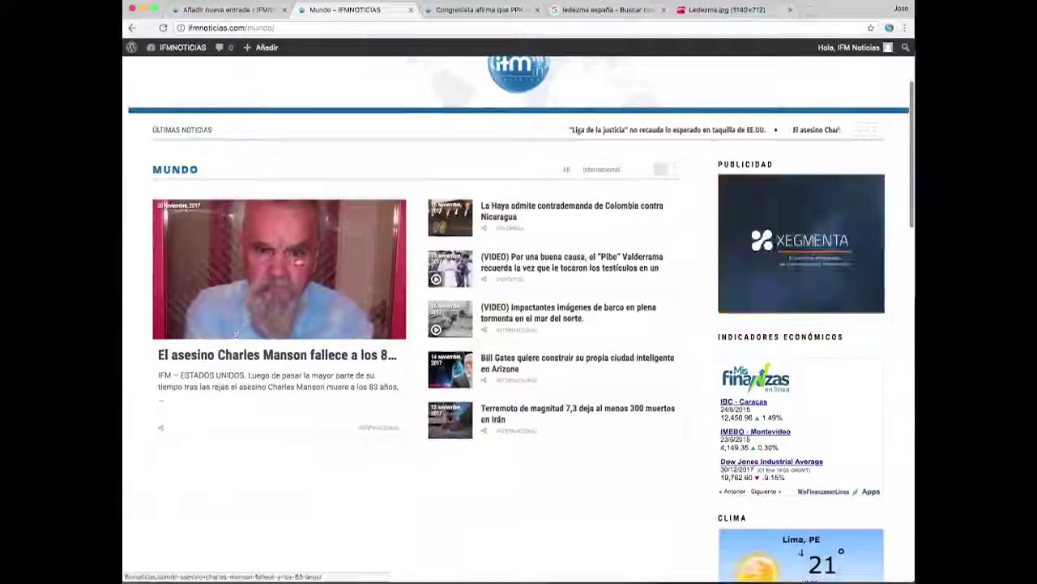
{"action": "scroll", "coordinate": [235, 334], "scroll_direction": "up", "scroll_amount": 3}
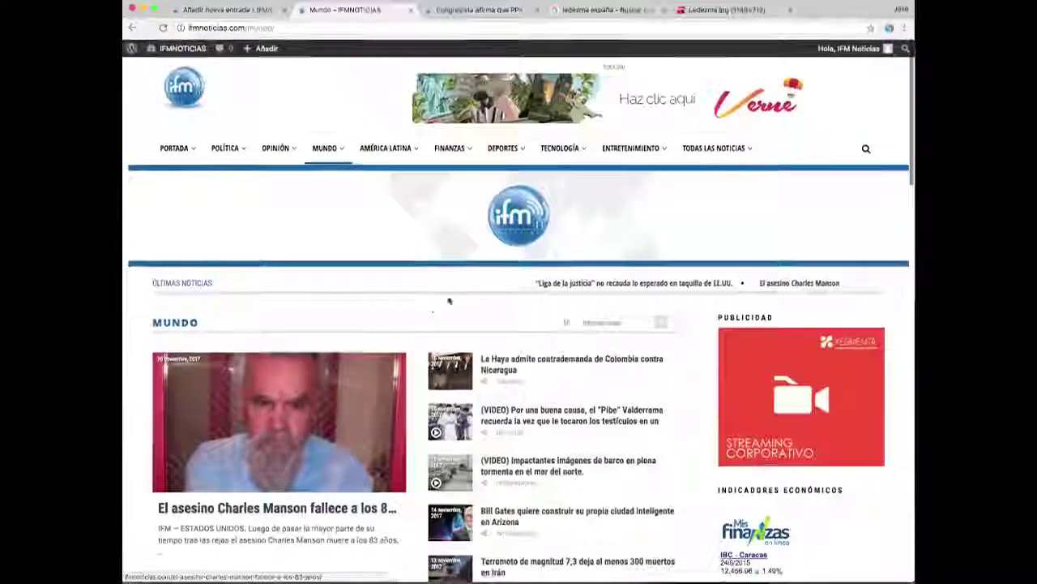
{"action": "left_click", "coordinate": [479, 10]}
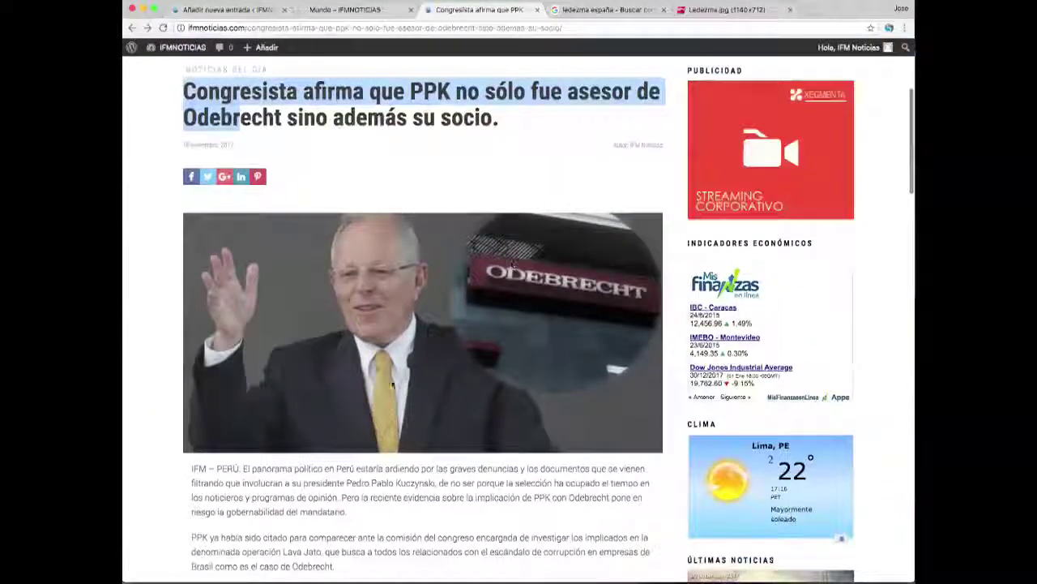
{"action": "scroll", "coordinate": [423, 247], "scroll_direction": "down", "scroll_amount": 2}
{"action": "scroll", "coordinate": [283, 99], "scroll_direction": "up", "scroll_amount": 5}
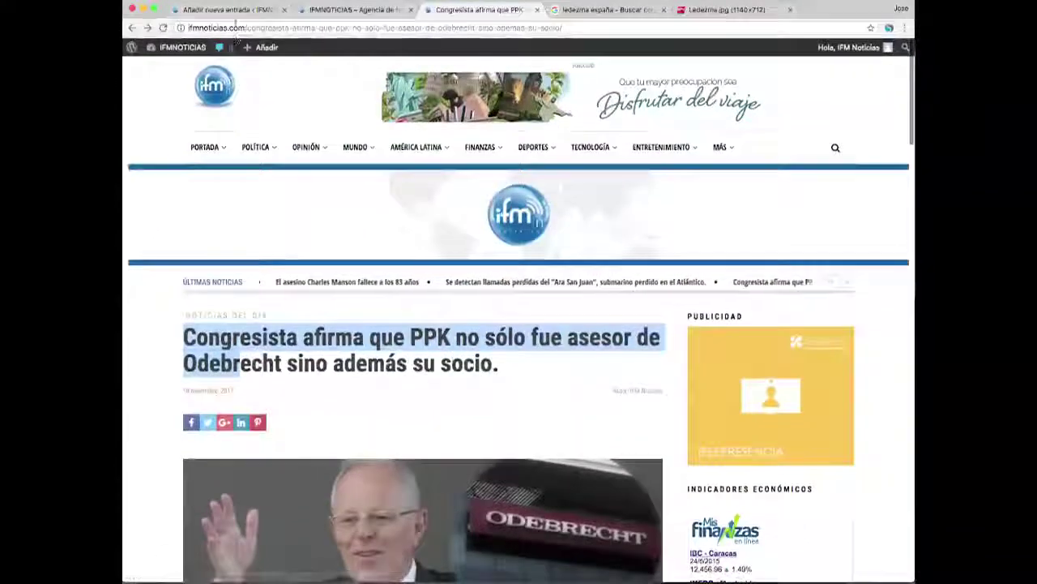
{"action": "left_click", "coordinate": [231, 10]}
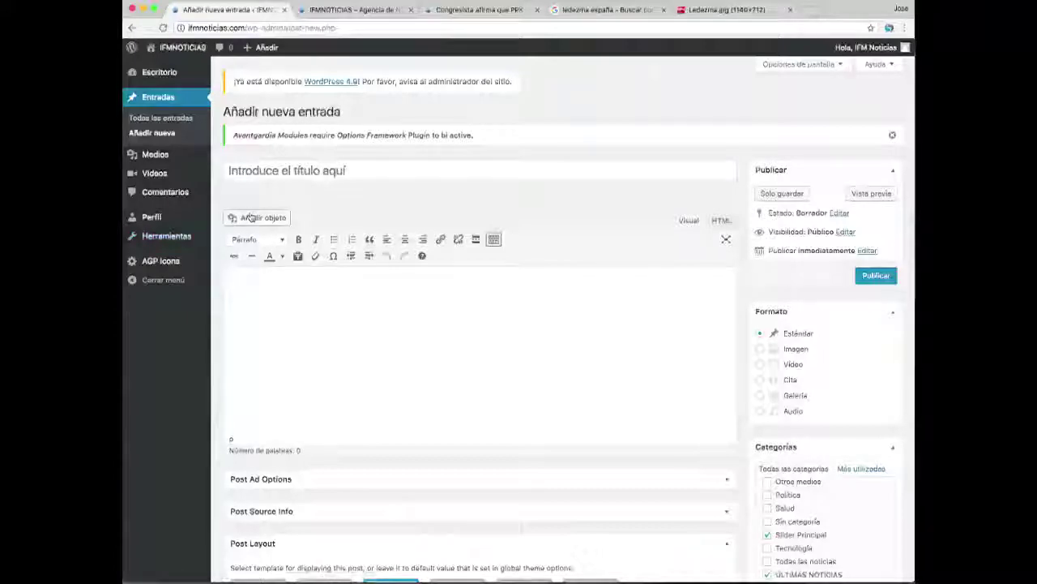
{"action": "scroll", "coordinate": [567, 324], "scroll_direction": "down", "scroll_amount": 10}
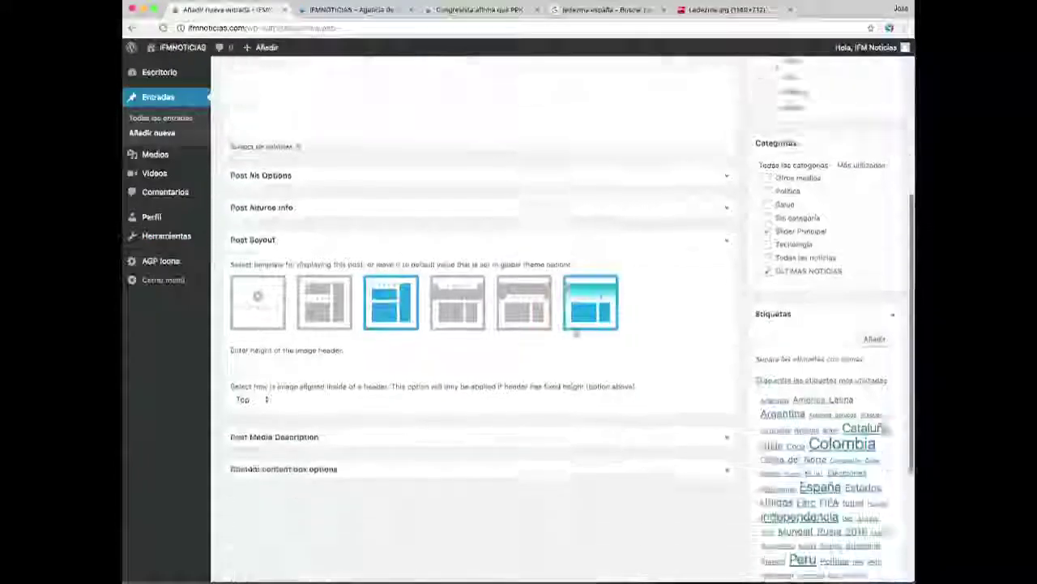